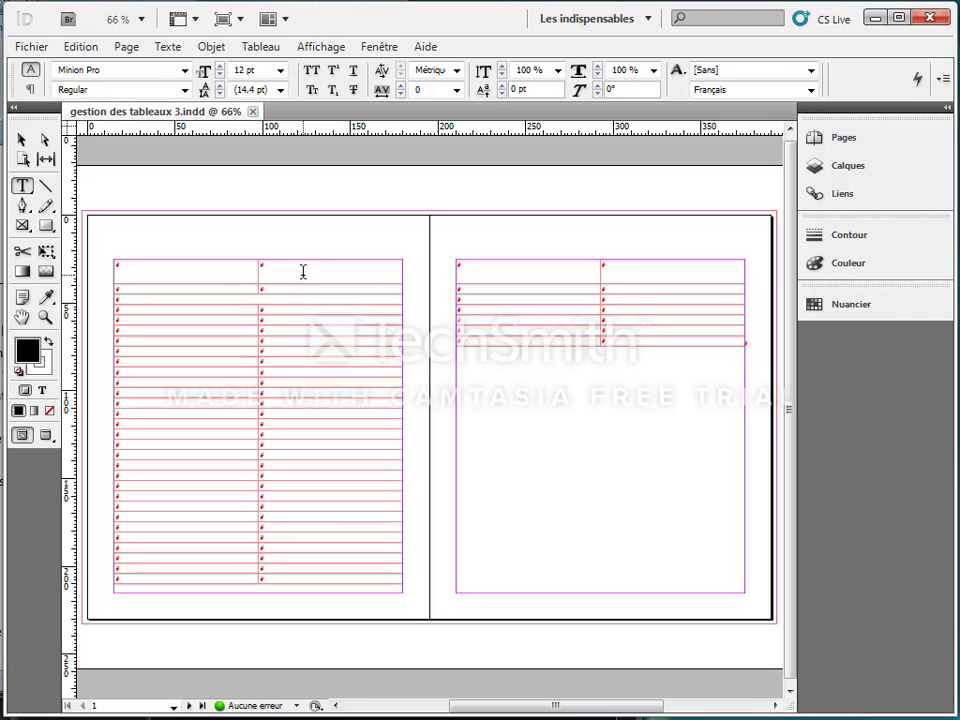
- Merge the two cells of the table's first header row and enter the title "Haut-Empire" in it
{"action": "left_click_drag", "start_coordinate": [180, 270], "coordinate": [281, 272]}
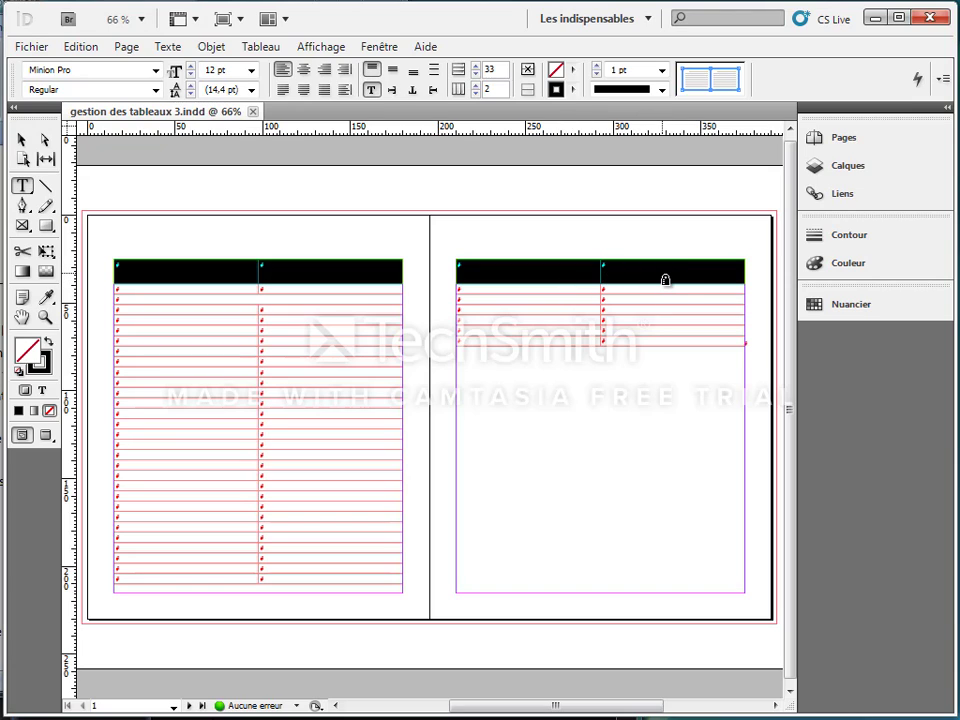
{"action": "left_click", "coordinate": [529, 75]}
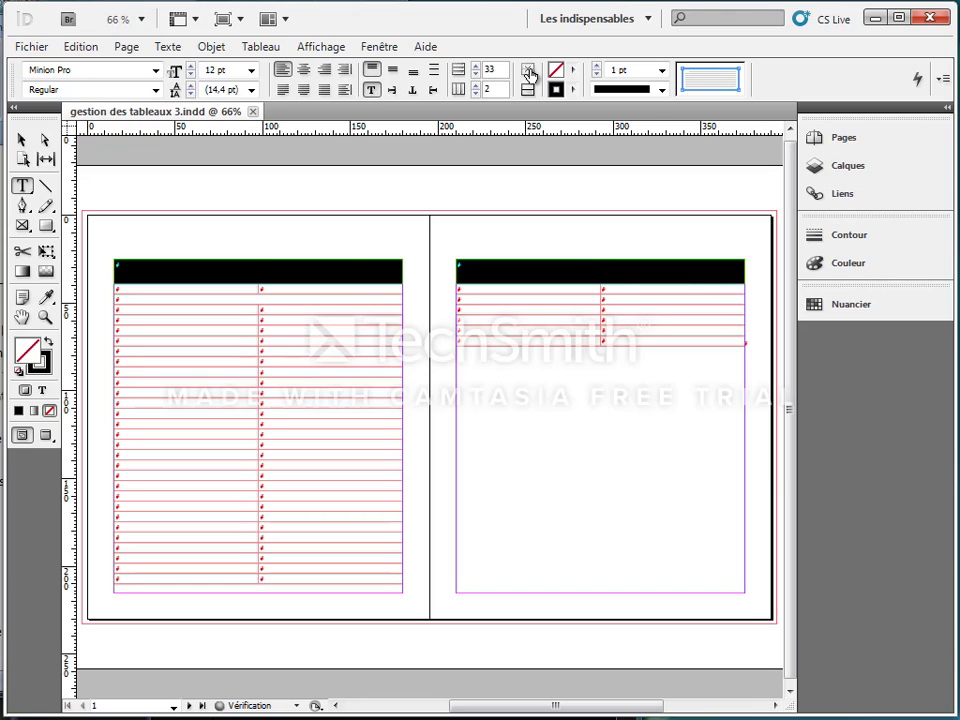
{"action": "left_click", "coordinate": [347, 266]}
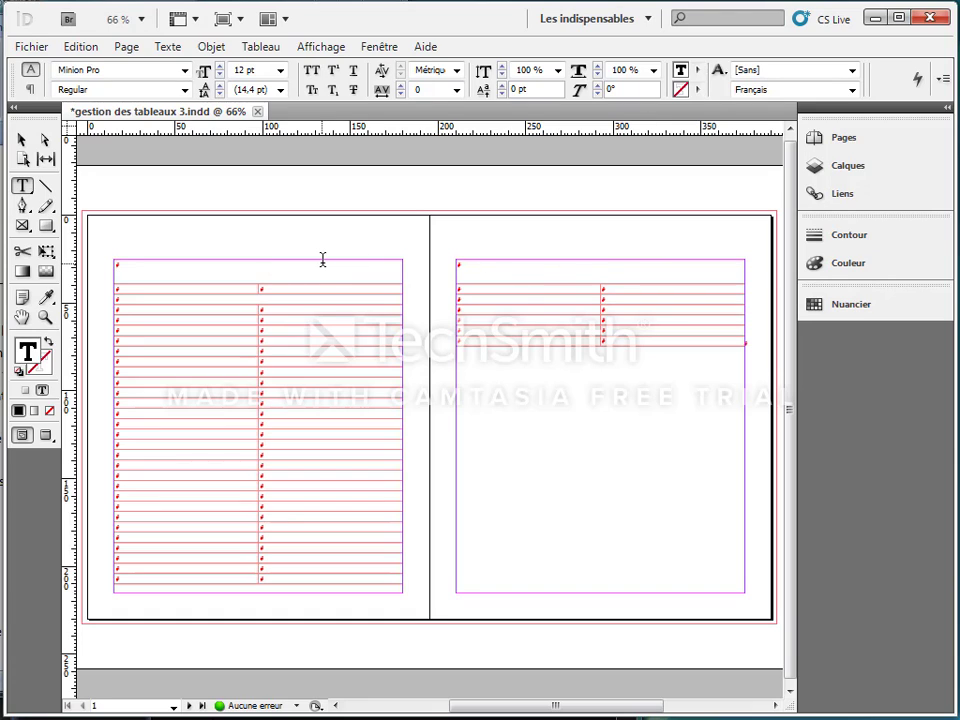
{"action": "type", "text": "Haut-Empire"}
- Center the Haut-Empire title horizontally and vertically in its cell and set it in Trajan Pro at 22 pt
{"action": "left_click", "coordinate": [115, 271]}
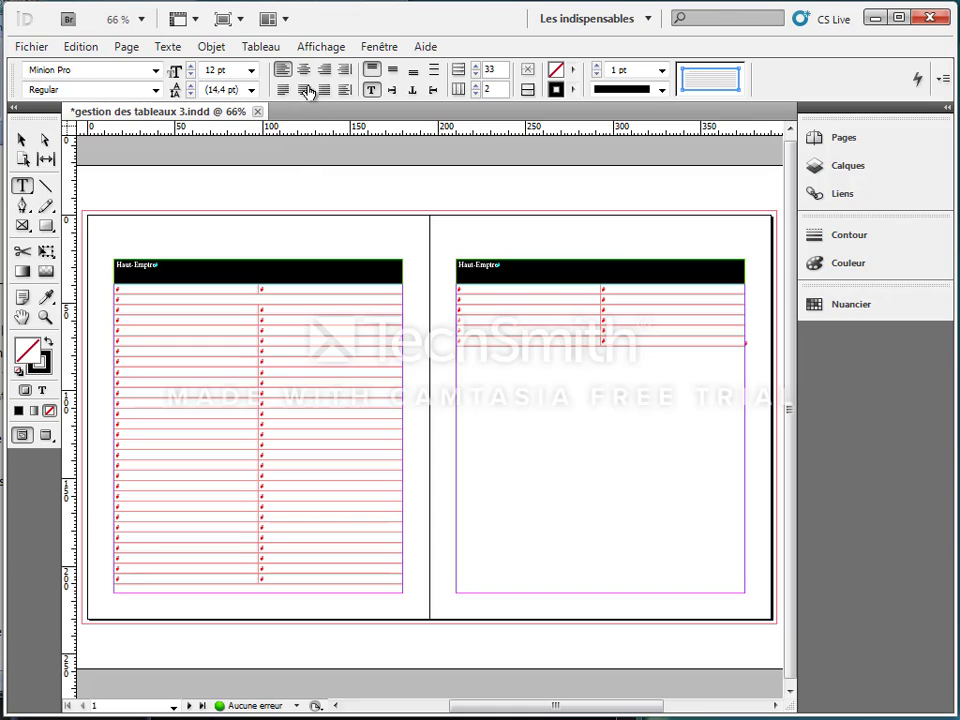
{"action": "left_click", "coordinate": [304, 70]}
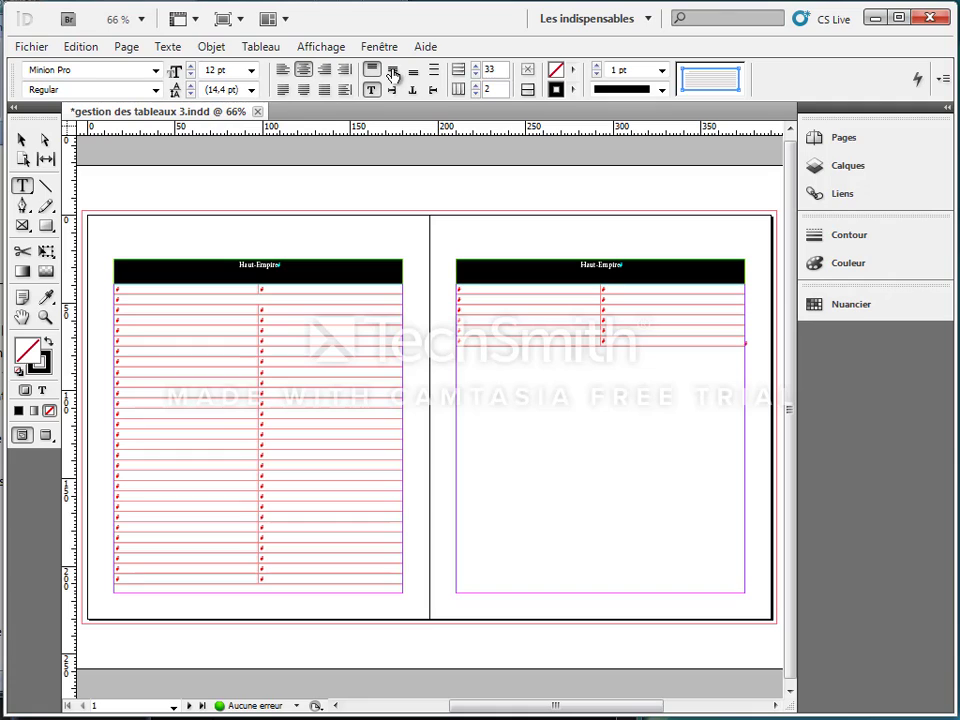
{"action": "left_click", "coordinate": [392, 72]}
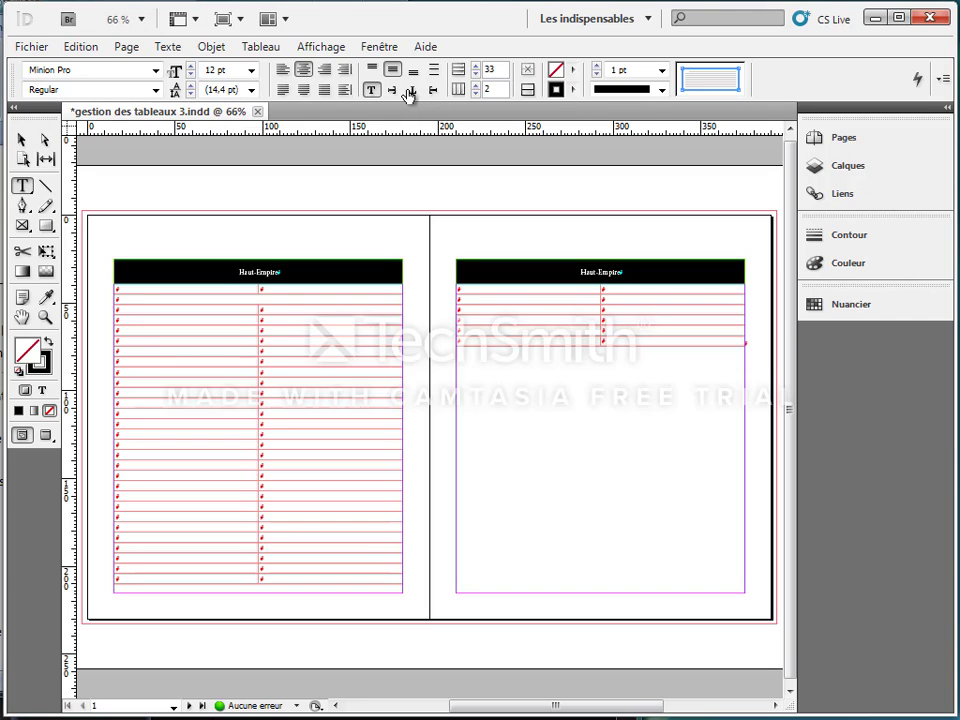
{"action": "left_click_drag", "start_coordinate": [76, 70], "coordinate": [3, 60]}
{"action": "type", "text": "Traja"}
{"action": "key", "text": "Return"}
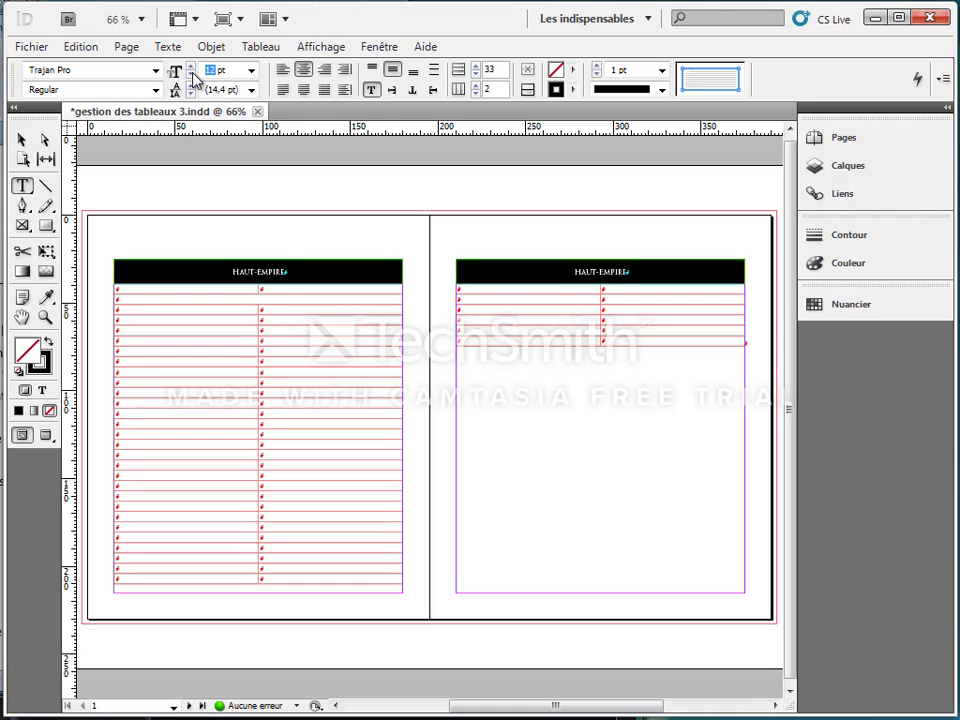
{"action": "key", "text": "Return"}
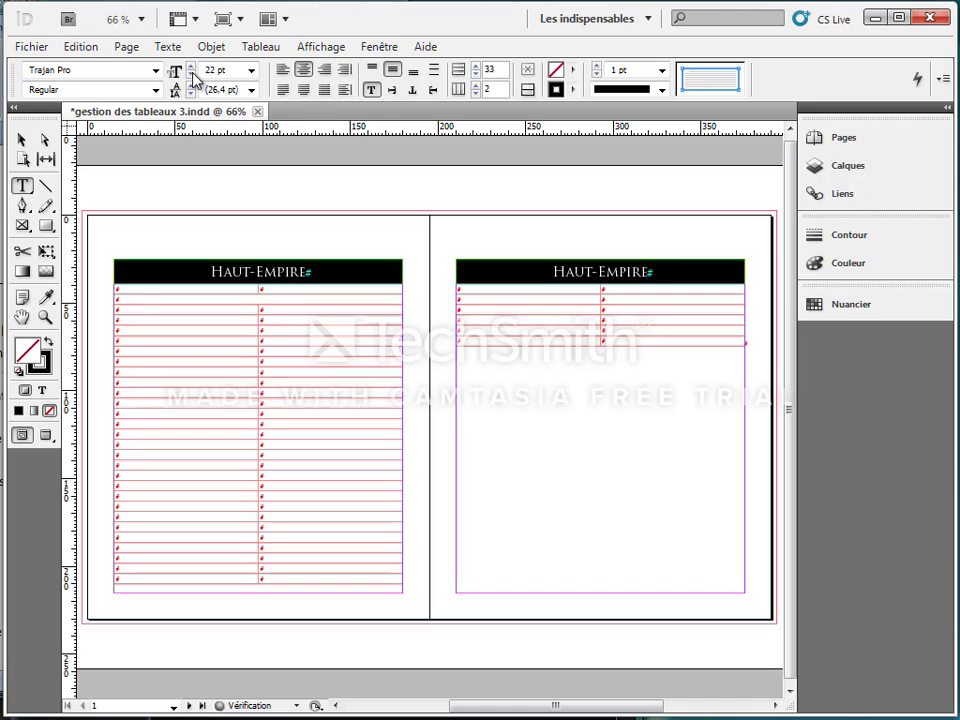
- Fill the title row with swatch C=0 M=0 J=0 N=100 and color its text with C=0 M=0 J=0 N=0
{"action": "left_click", "coordinate": [836, 308]}
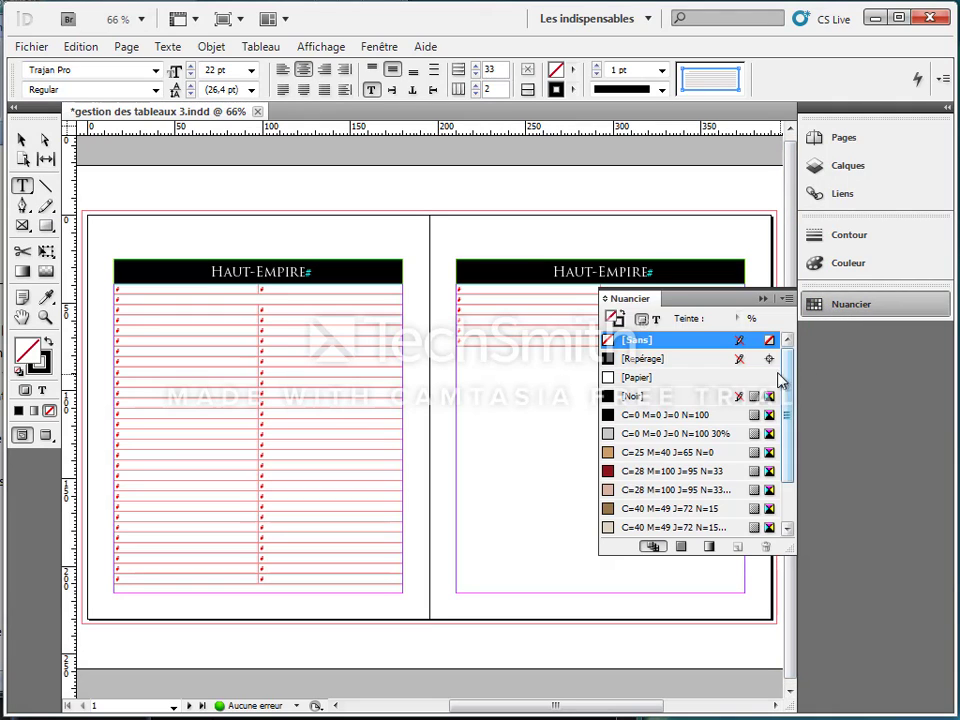
{"action": "left_click", "coordinate": [630, 416]}
{"action": "left_click_drag", "start_coordinate": [790, 392], "coordinate": [784, 443]}
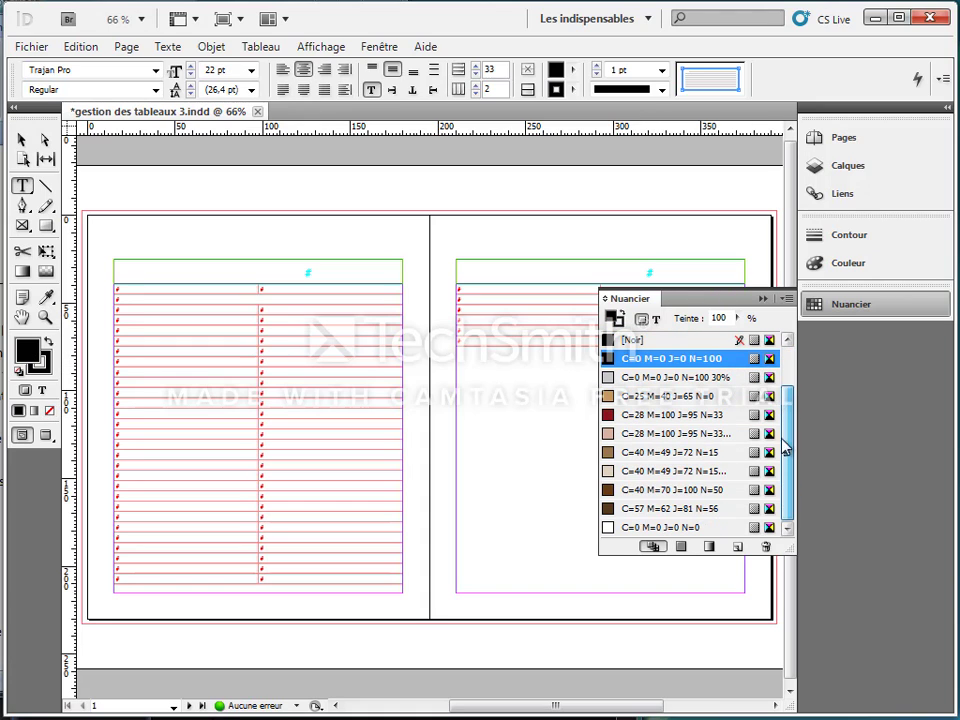
{"action": "left_click", "coordinate": [656, 320]}
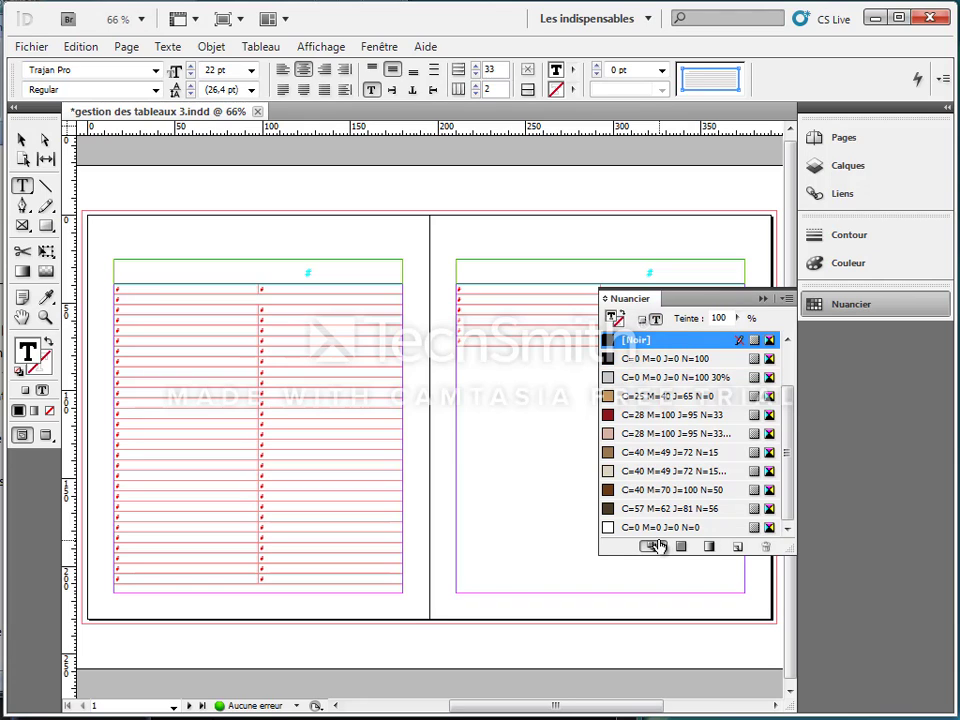
{"action": "left_click", "coordinate": [621, 527]}
{"action": "left_click", "coordinate": [277, 308]}
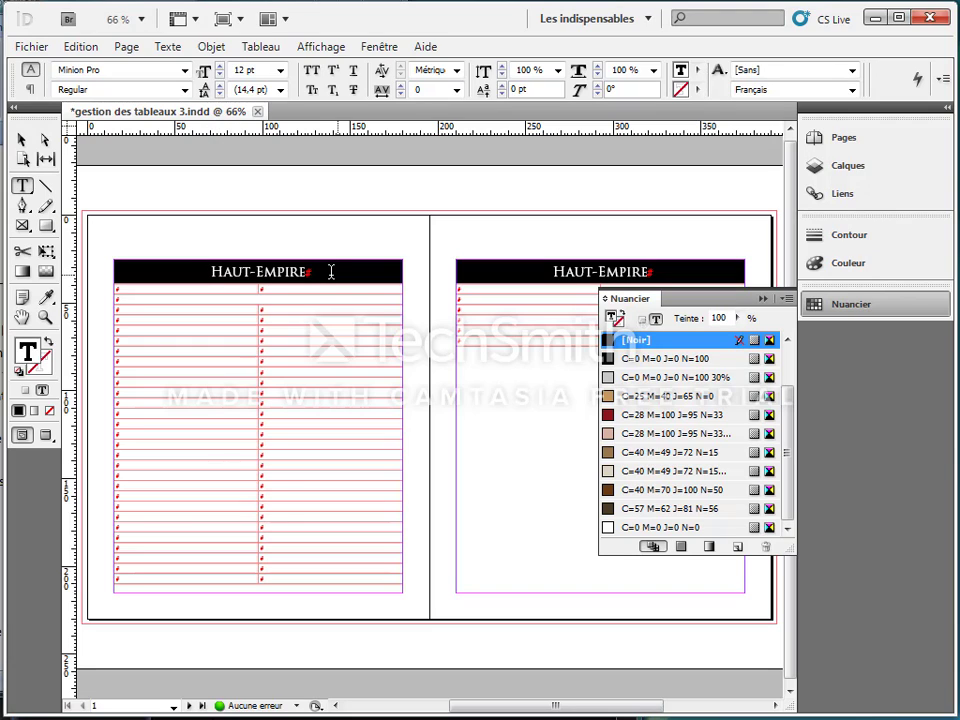
- Enter the column headings "Nom" and "Dates de règne" in the second header row and make that row taller
{"action": "left_click", "coordinate": [179, 285]}
{"action": "type", "text": "N°"}
{"action": "key", "text": "Tab"}
{"action": "type", "text": "Da"}
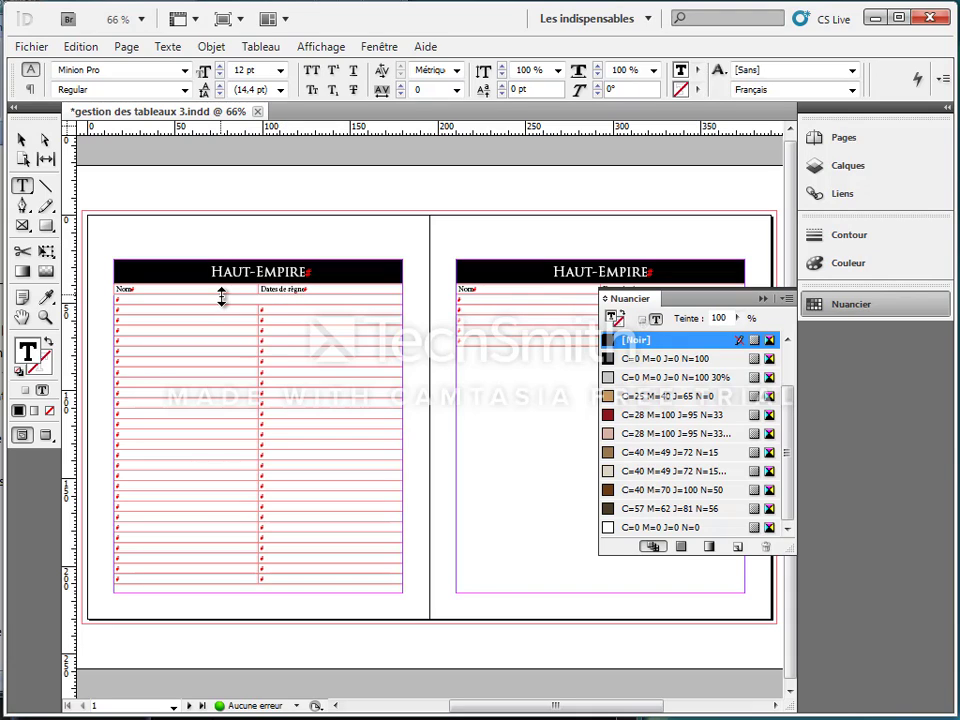
{"action": "left_click_drag", "start_coordinate": [220, 300], "coordinate": [219, 309]}
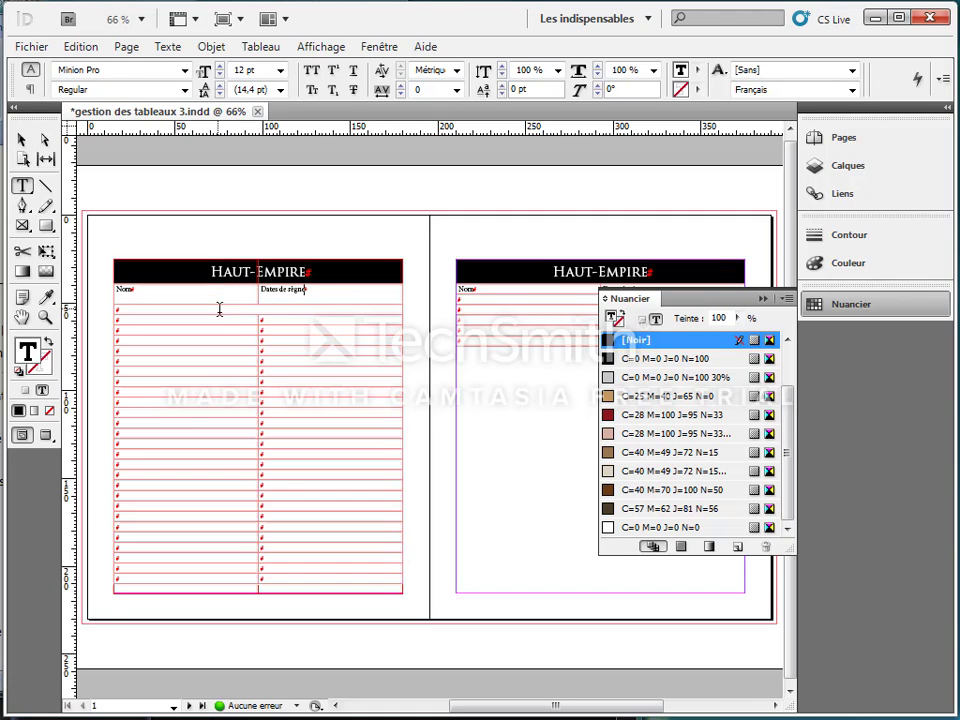
- Center the two column headings horizontally and vertically in their cells and set their font to Trajan Pro
{"action": "left_click", "coordinate": [113, 292]}
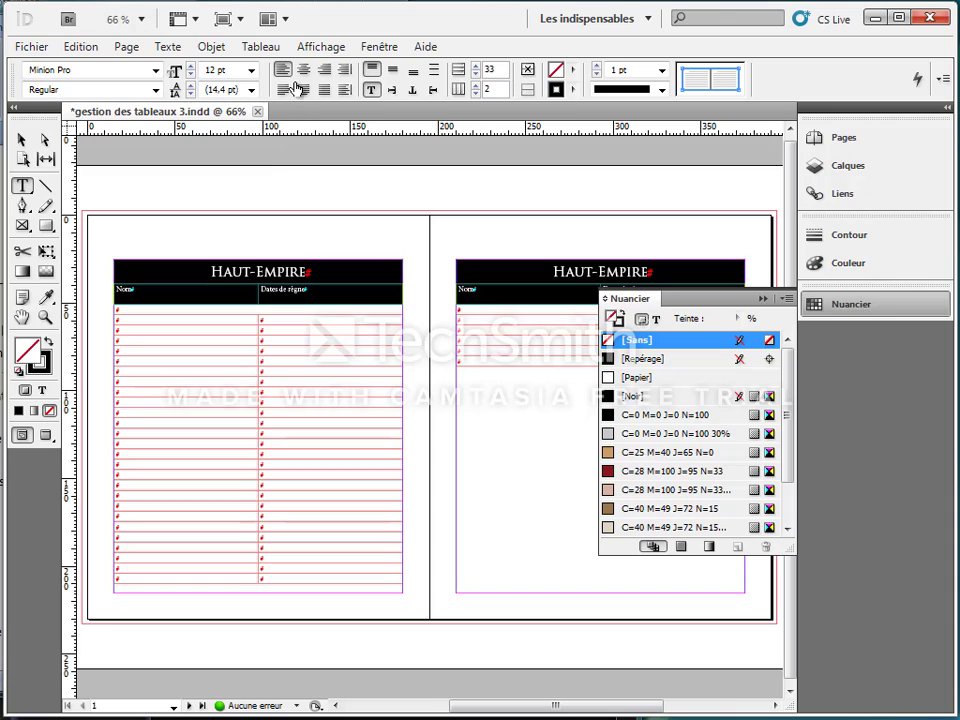
{"action": "left_click", "coordinate": [303, 69]}
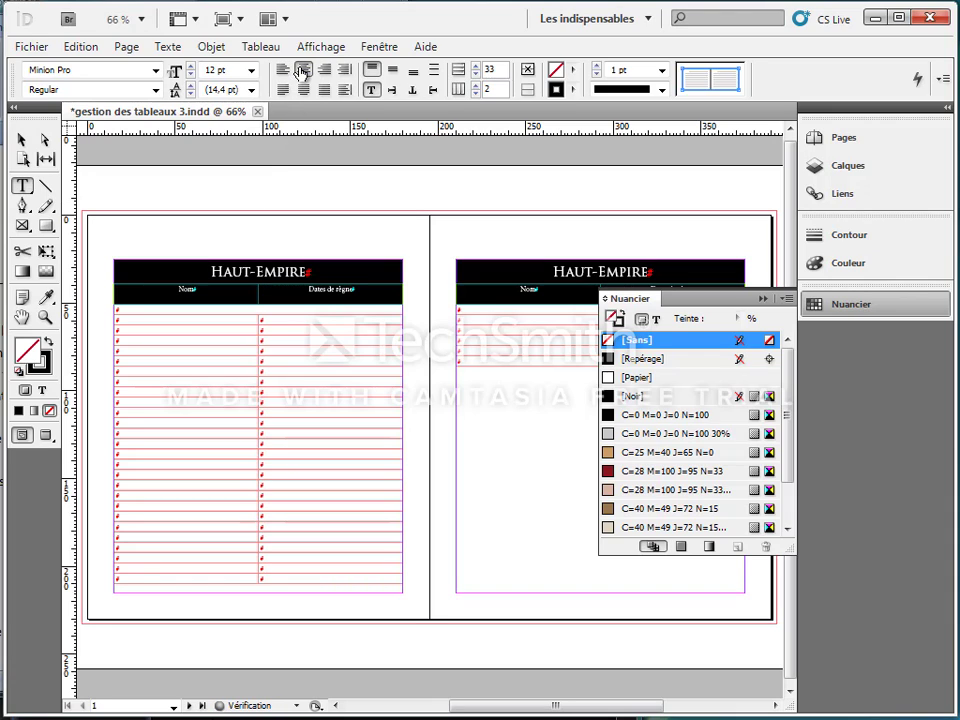
{"action": "left_click", "coordinate": [392, 72]}
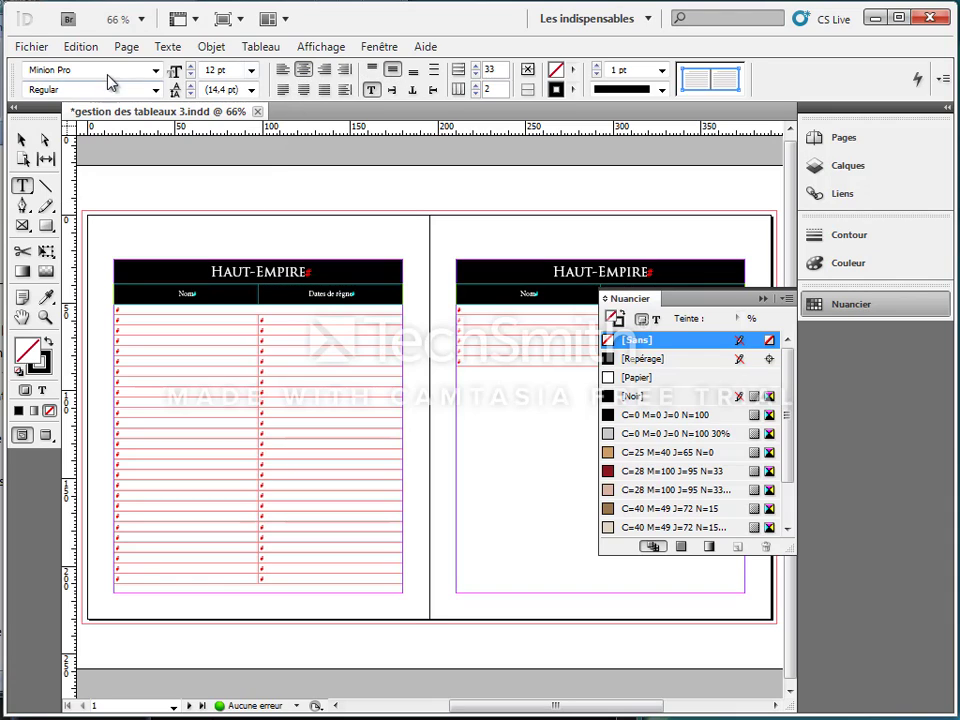
{"action": "left_click", "coordinate": [55, 70]}
{"action": "type", "text": "Traja"}
{"action": "key", "text": "Return"}
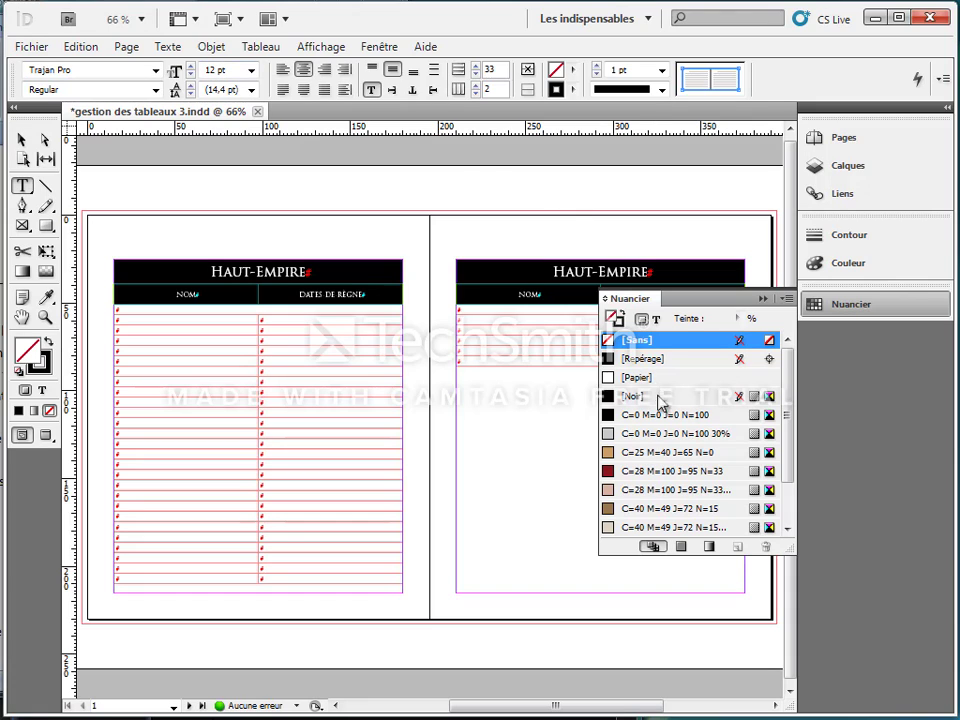
- Fill the column heading row with swatch C=40 M=70 J=100 N=50 and color its text with C=0 M=0 J=0 N=0
{"action": "left_click_drag", "start_coordinate": [787, 390], "coordinate": [789, 422]}
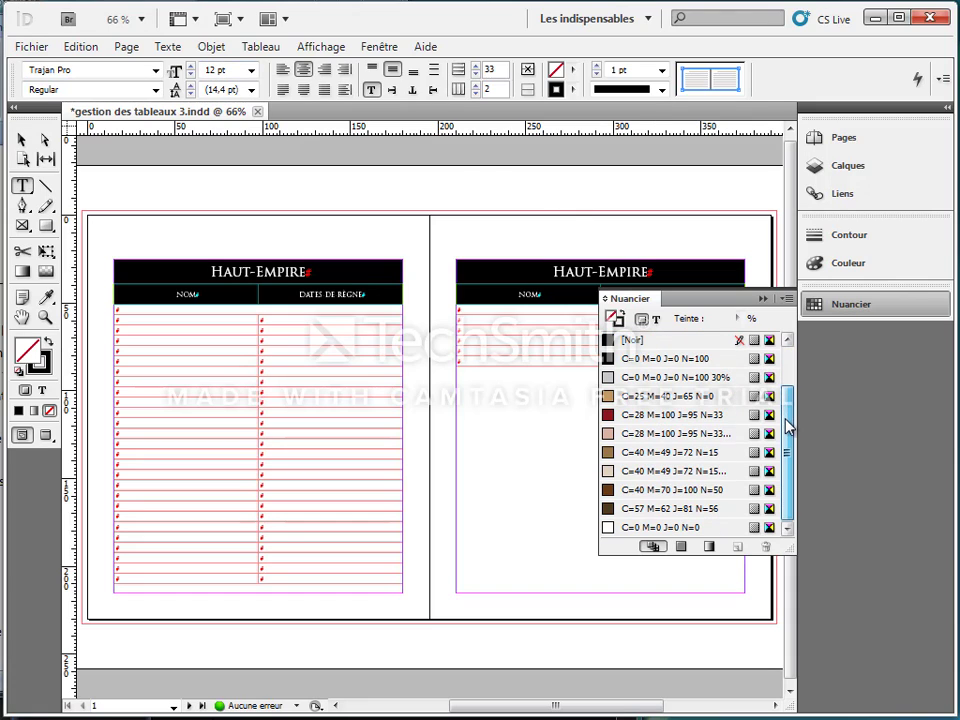
{"action": "left_click", "coordinate": [668, 490]}
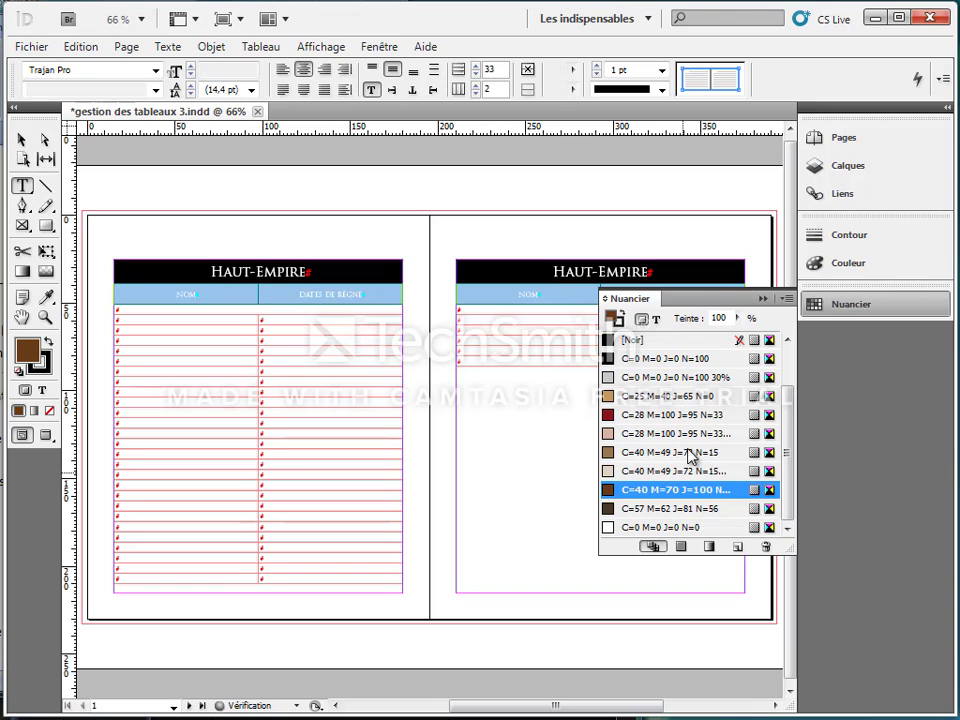
{"action": "left_click", "coordinate": [655, 319]}
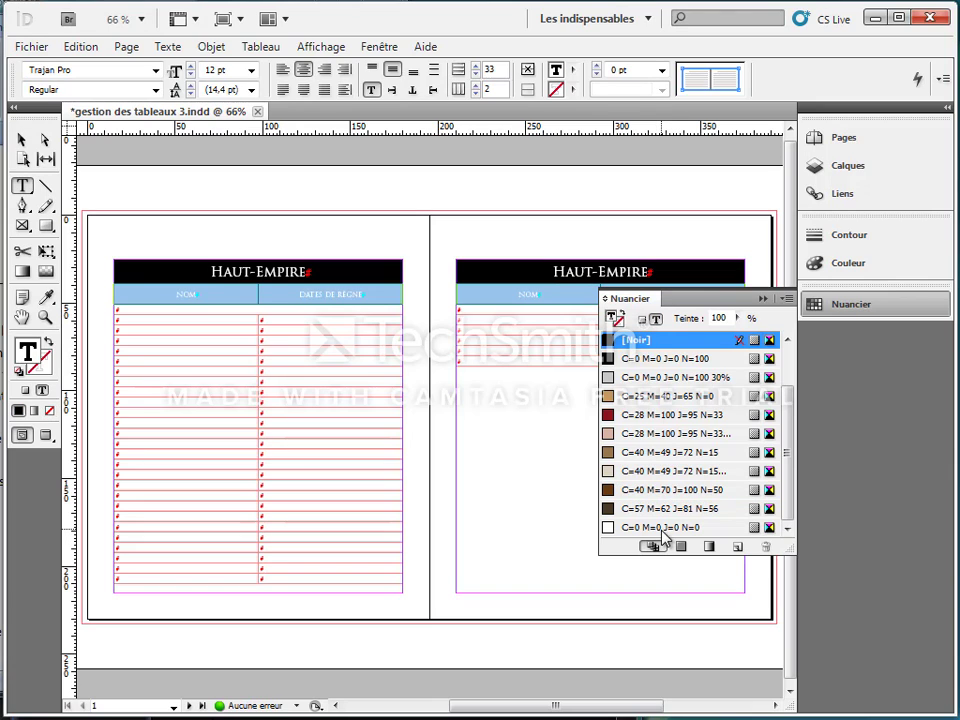
{"action": "left_click", "coordinate": [668, 527]}
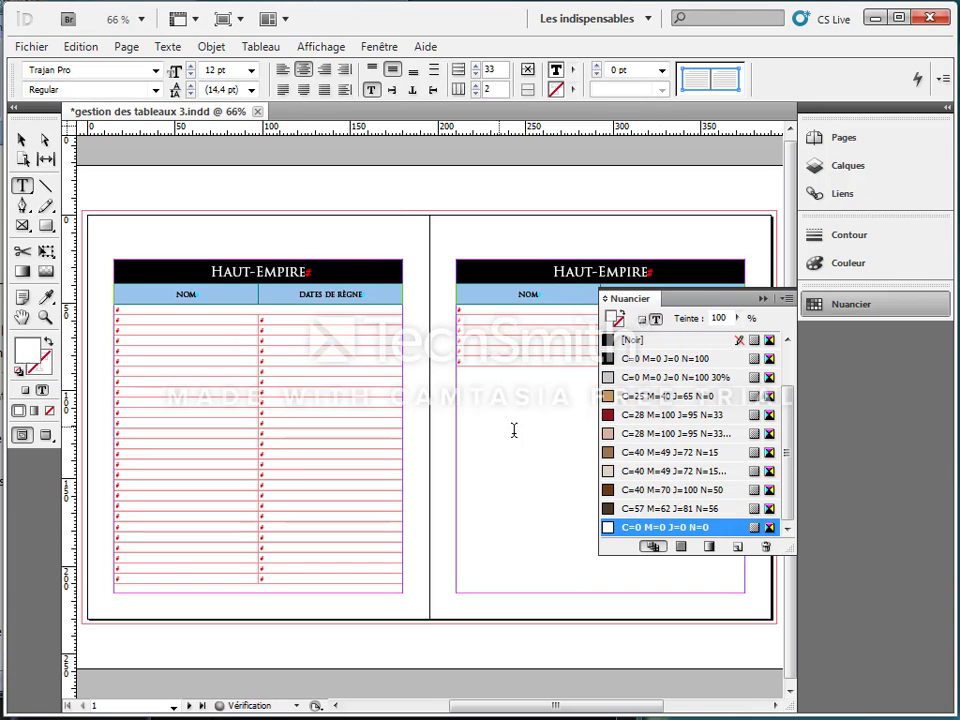
{"action": "left_click", "coordinate": [292, 306]}
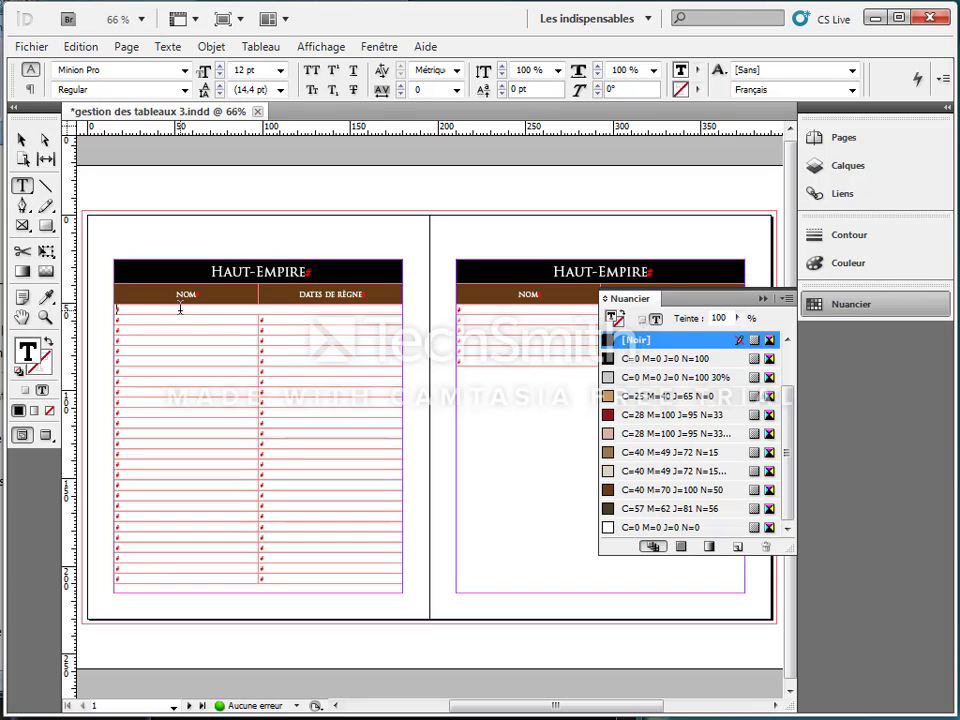
- Select all body rows across both pages and set the table's number of footer rows to 1 in the table options
{"action": "left_click_drag", "start_coordinate": [180, 310], "coordinate": [567, 368]}
{"action": "left_click_drag", "start_coordinate": [662, 358], "coordinate": [692, 366]}
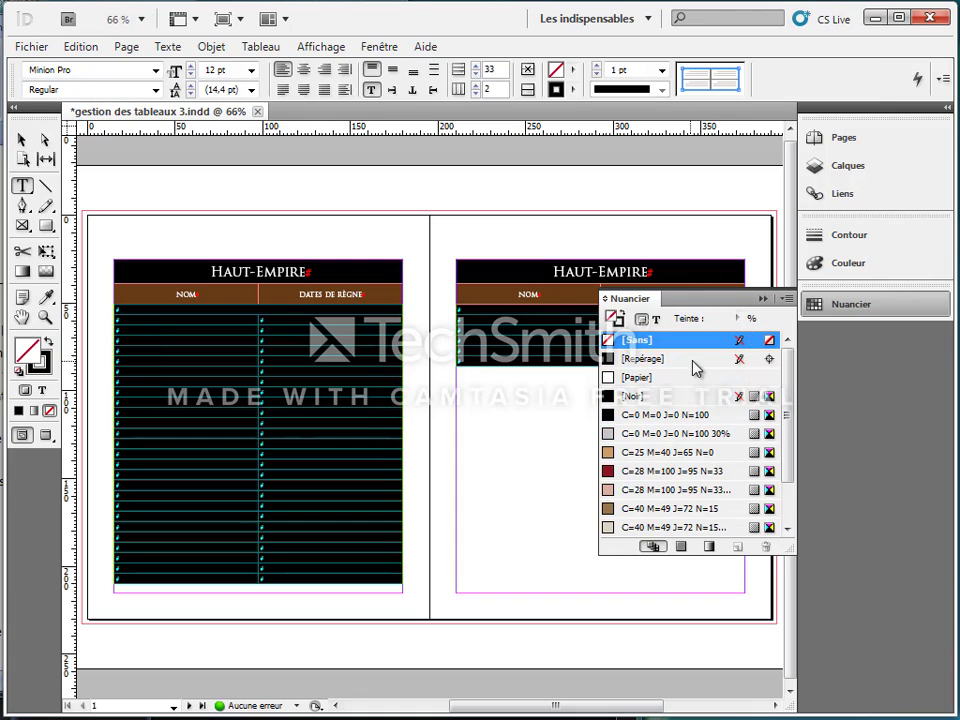
{"action": "left_click", "coordinate": [261, 47]}
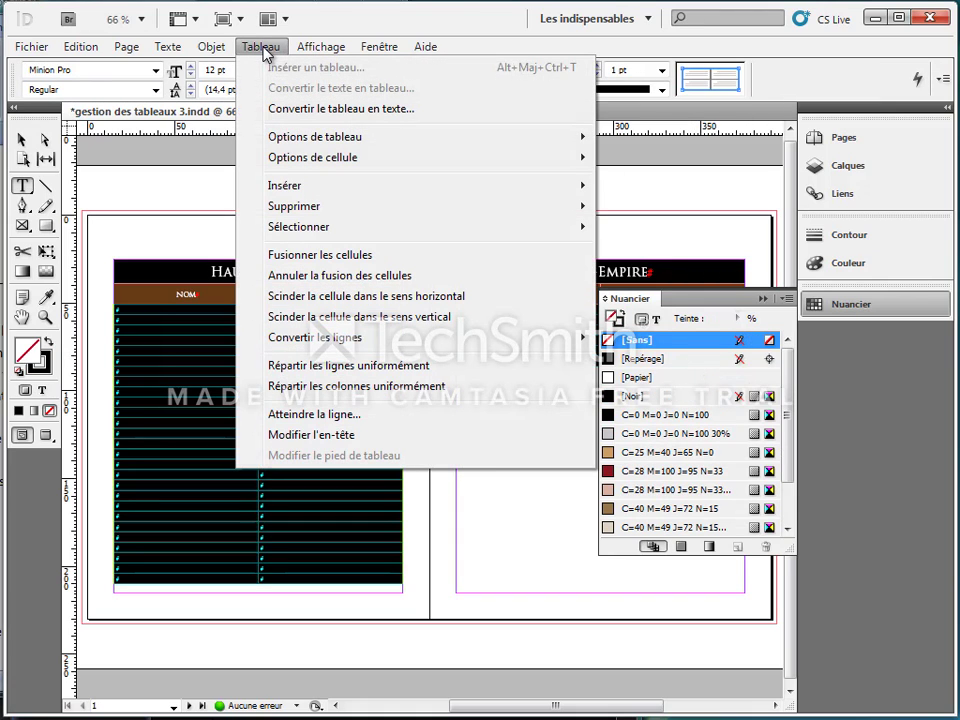
{"action": "mouse_move", "coordinate": [272, 139]}
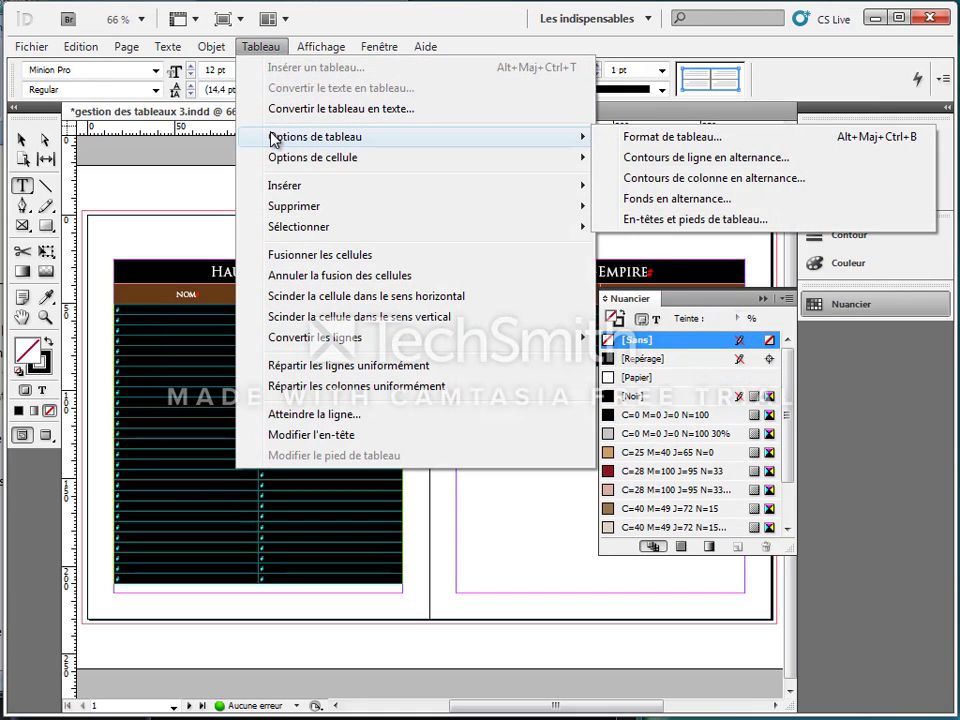
{"action": "left_click", "coordinate": [670, 136]}
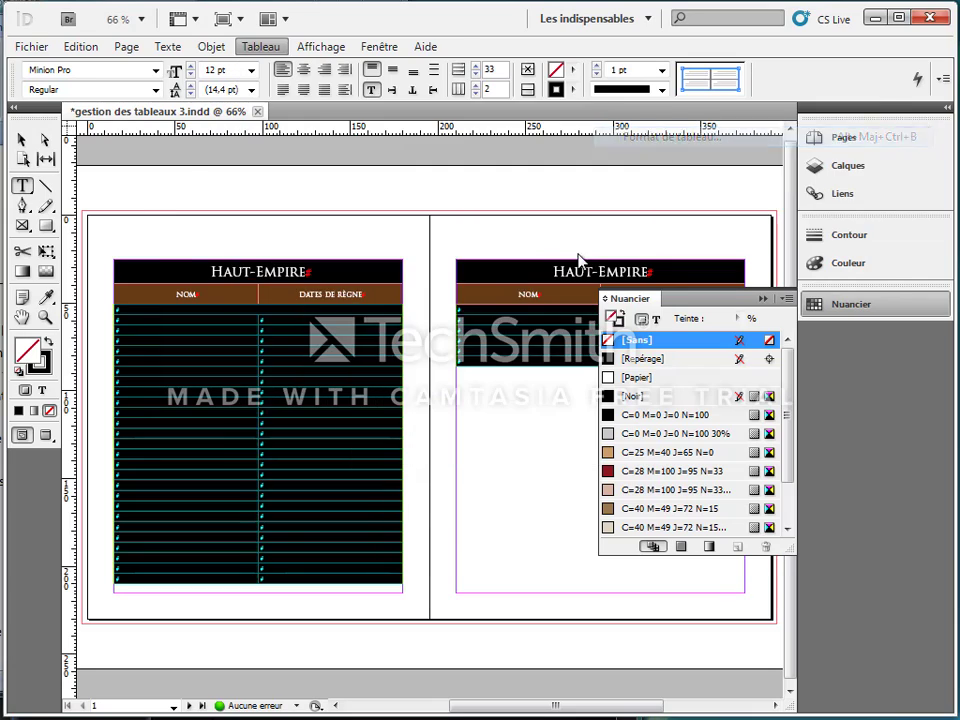
{"action": "left_click_drag", "start_coordinate": [578, 115], "coordinate": [651, 42]}
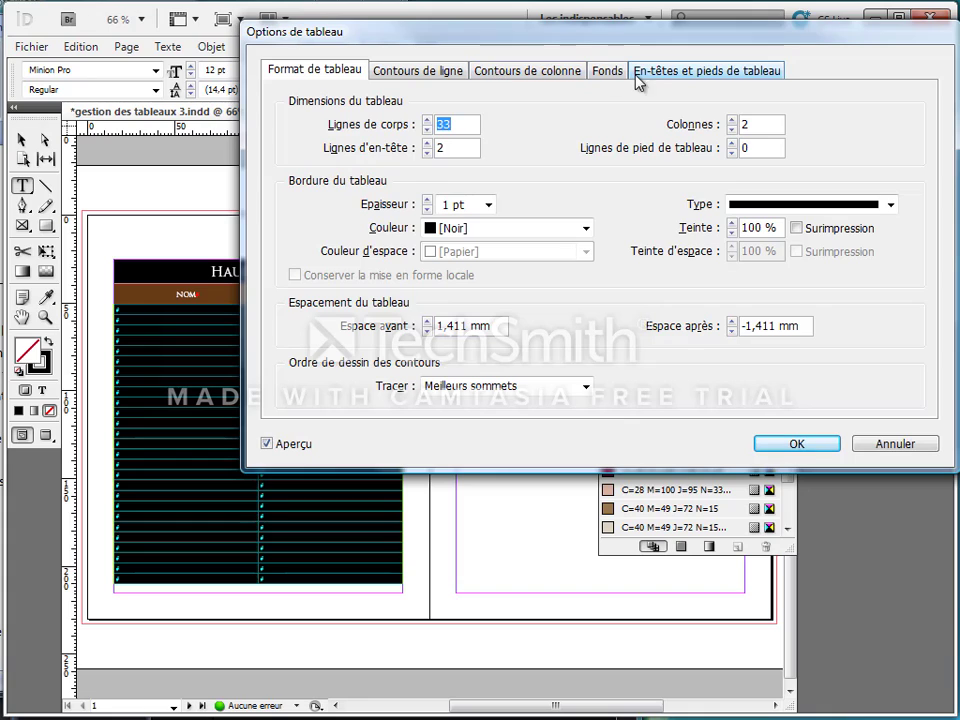
{"action": "left_click", "coordinate": [267, 444]}
{"action": "left_click_drag", "start_coordinate": [499, 39], "coordinate": [433, 164]}
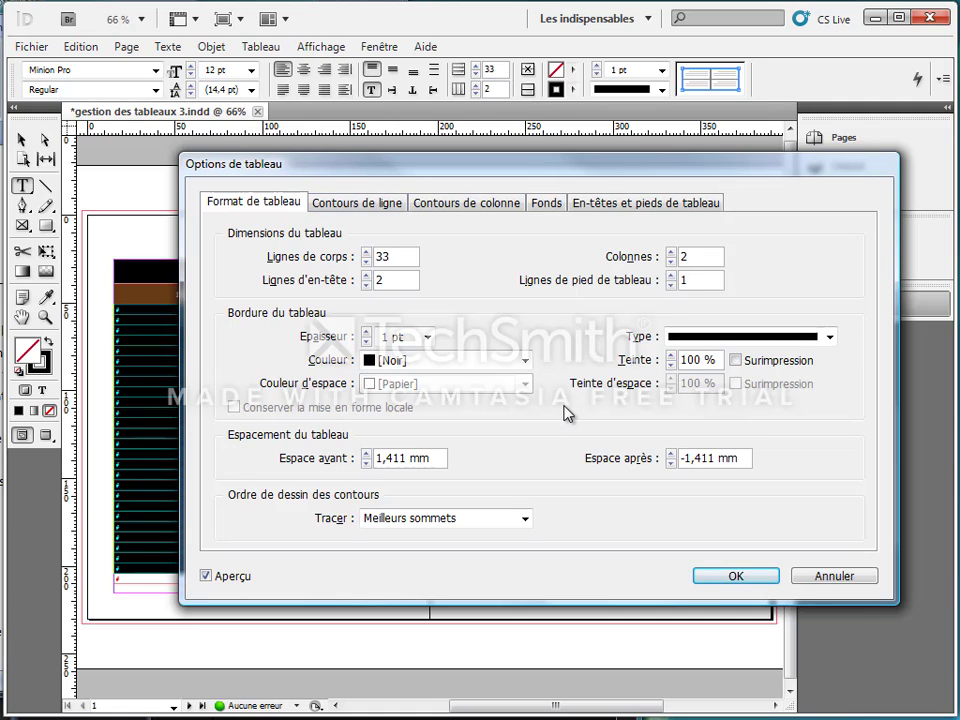
{"action": "left_click_drag", "start_coordinate": [531, 161], "coordinate": [573, 113]}
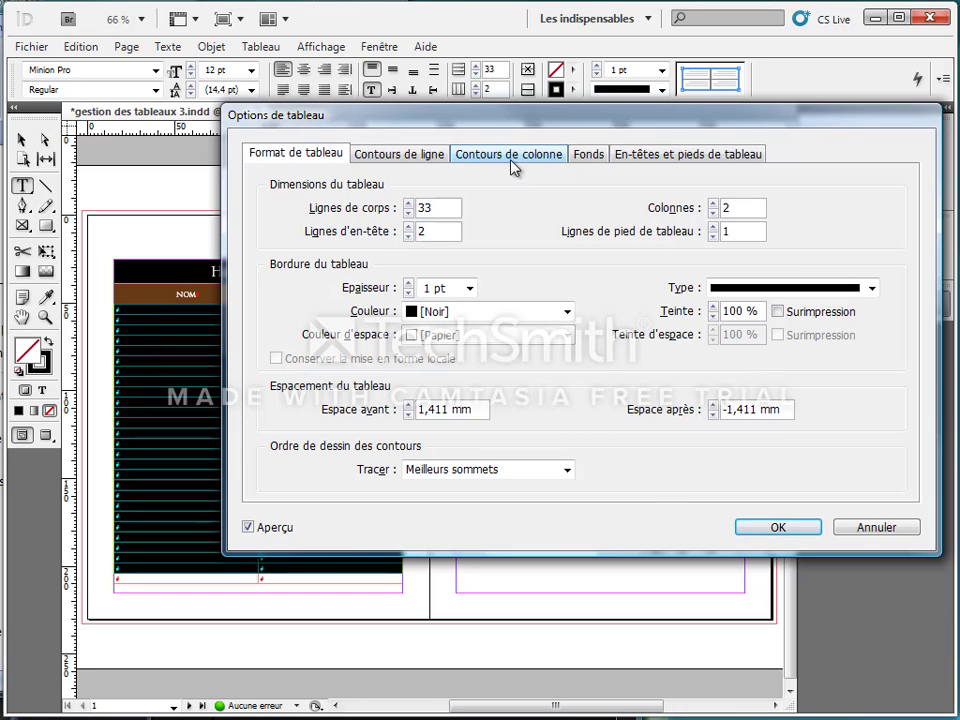
- Set the table's alternating fill pattern to Une ligne sur deux, with C=40 M=70 J=100 N=50 for the first rows
{"action": "left_click", "coordinate": [587, 158]}
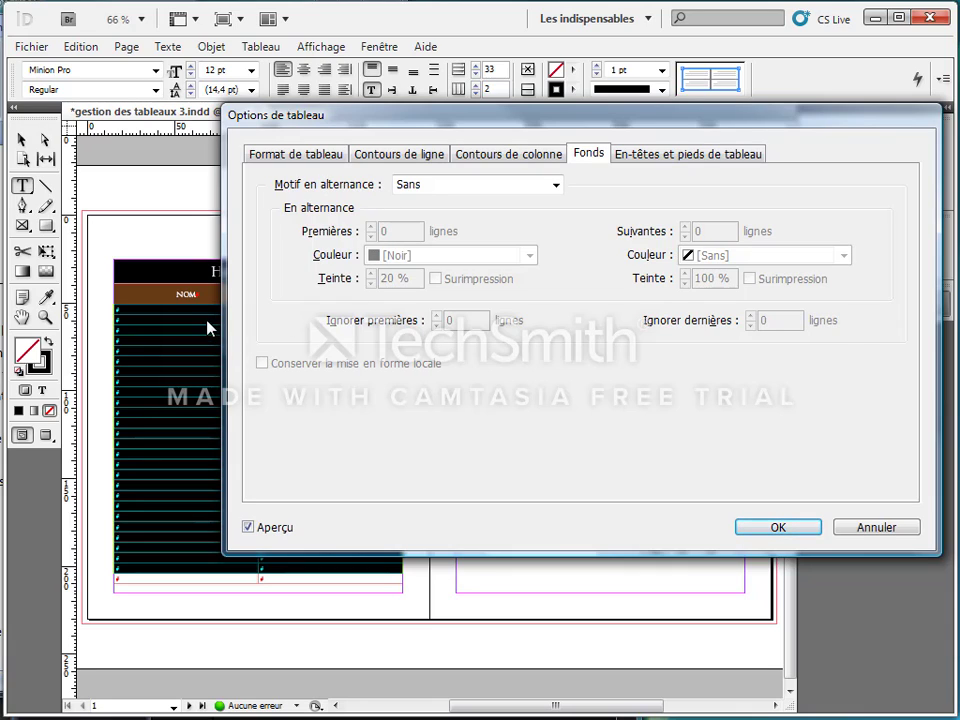
{"action": "left_click", "coordinate": [555, 185]}
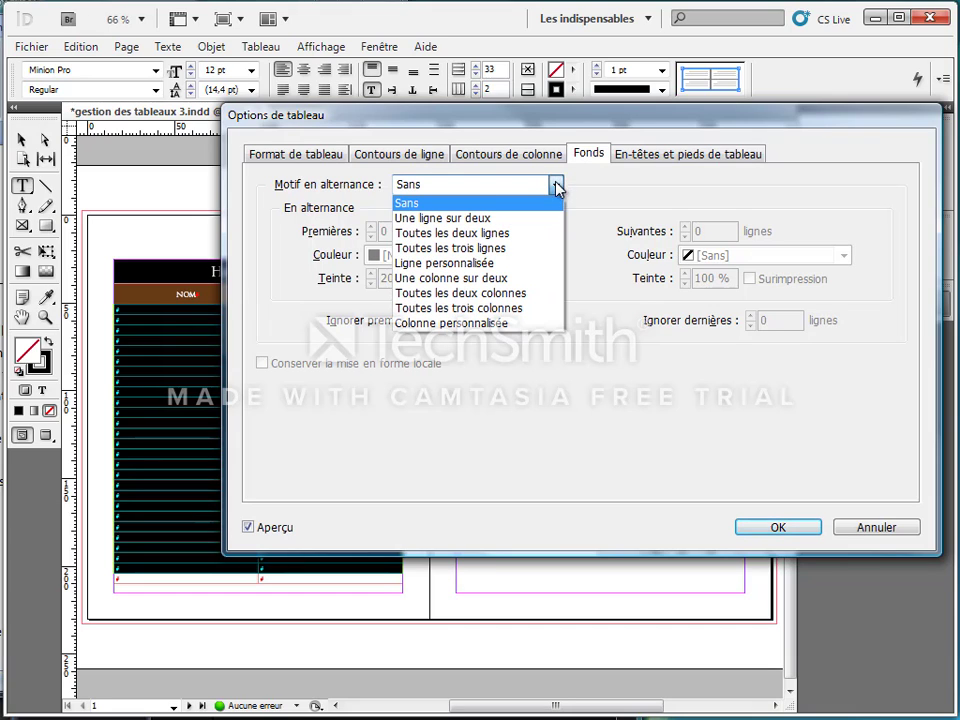
{"action": "left_click", "coordinate": [476, 218]}
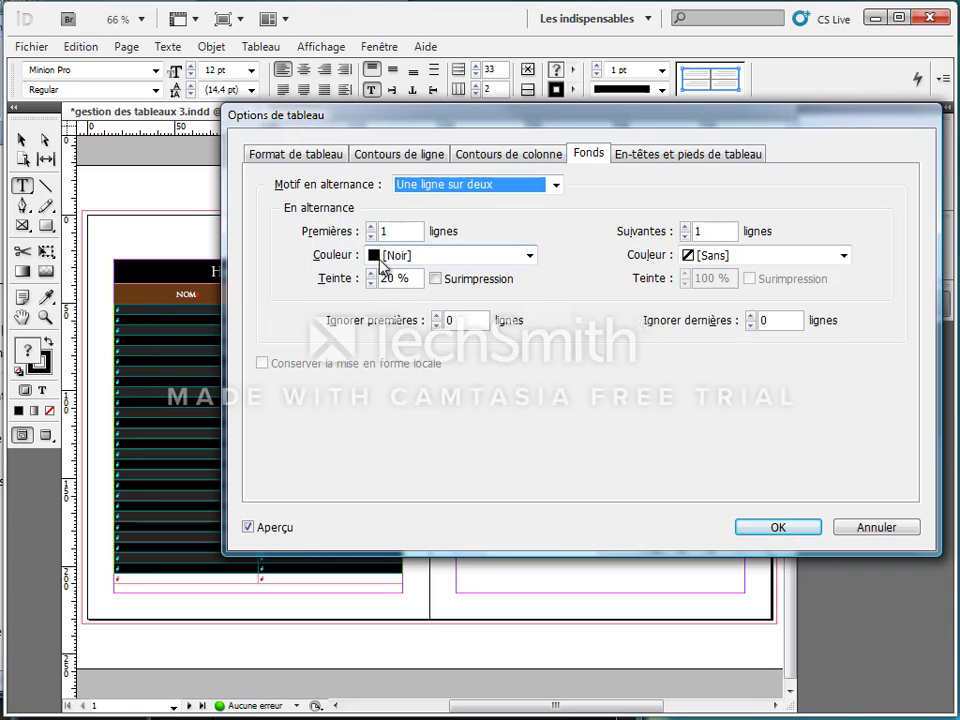
{"action": "left_click", "coordinate": [529, 255]}
{"action": "left_click", "coordinate": [455, 484]}
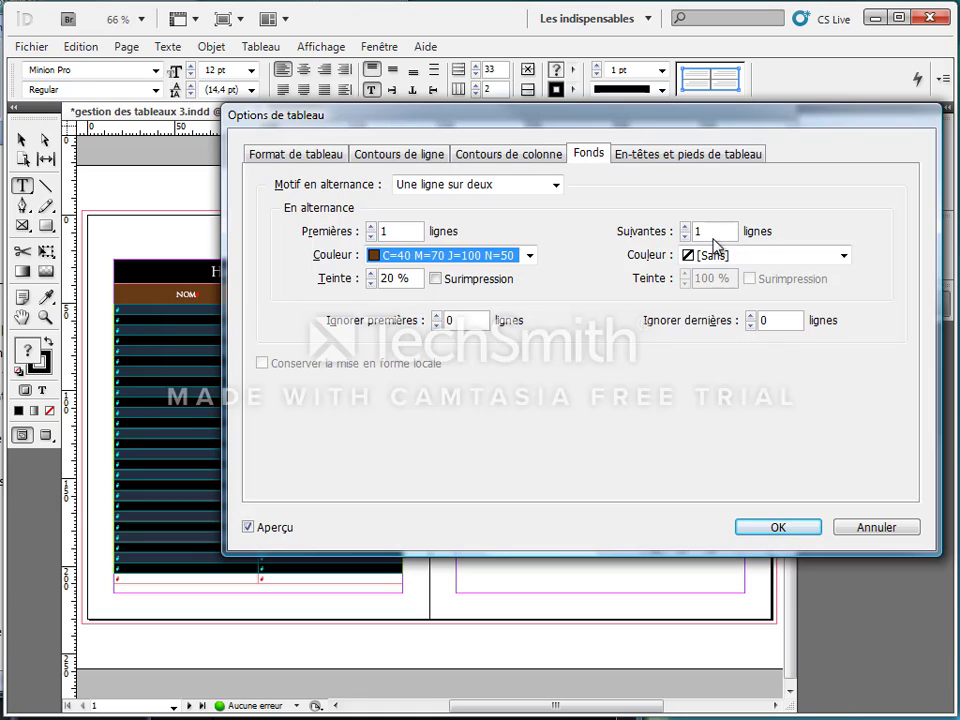
- Color the alternating next rows with C=0 M=0 J=0 N=100 at a 20% tint and apply the table options
{"action": "left_click", "coordinate": [843, 256]}
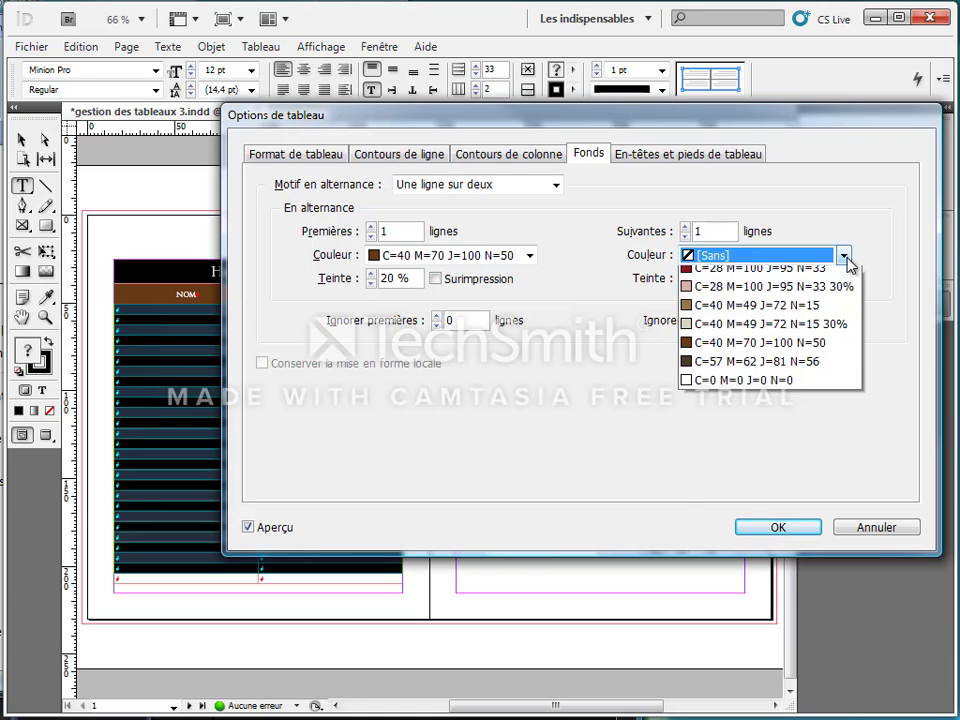
{"action": "left_click", "coordinate": [773, 351]}
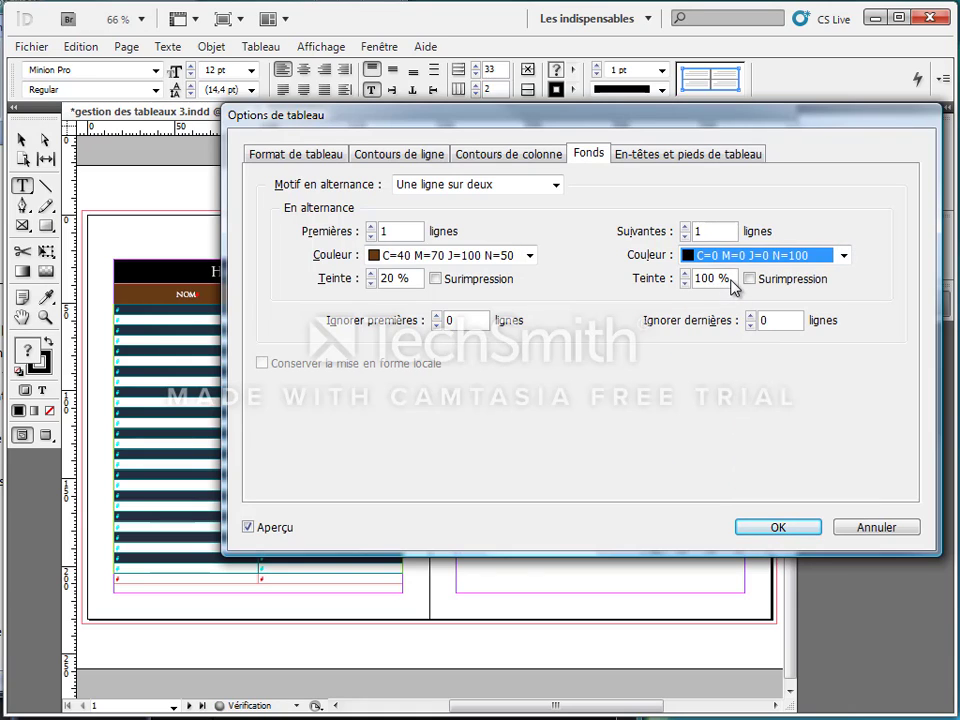
{"action": "key", "text": "Tab"}
{"action": "type", "text": "2"}
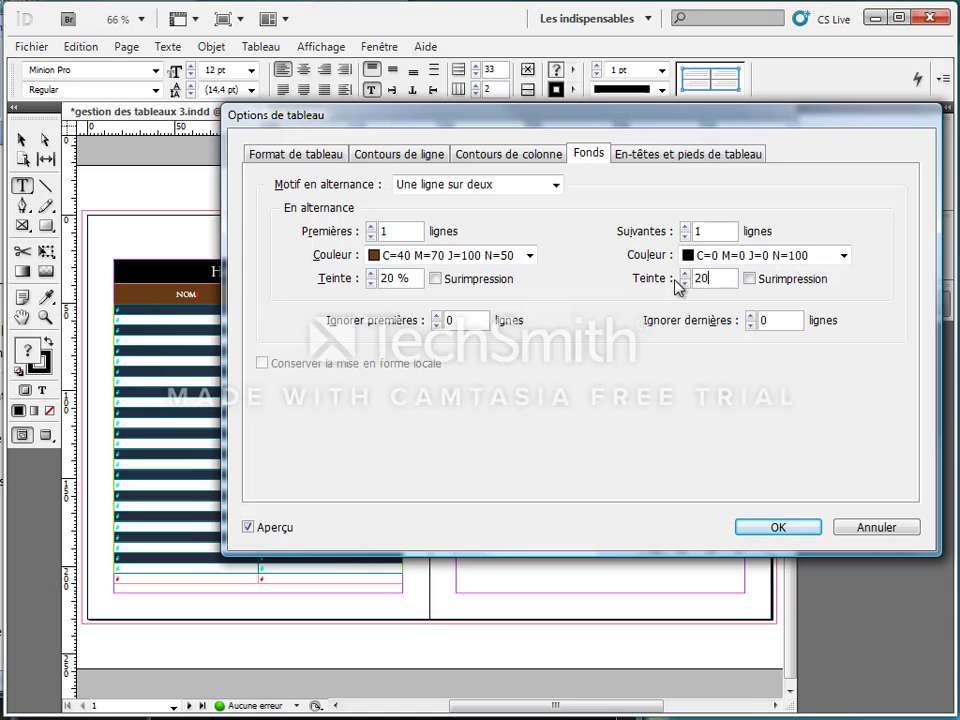
{"action": "type", "text": "0"}
{"action": "left_click", "coordinate": [782, 527]}
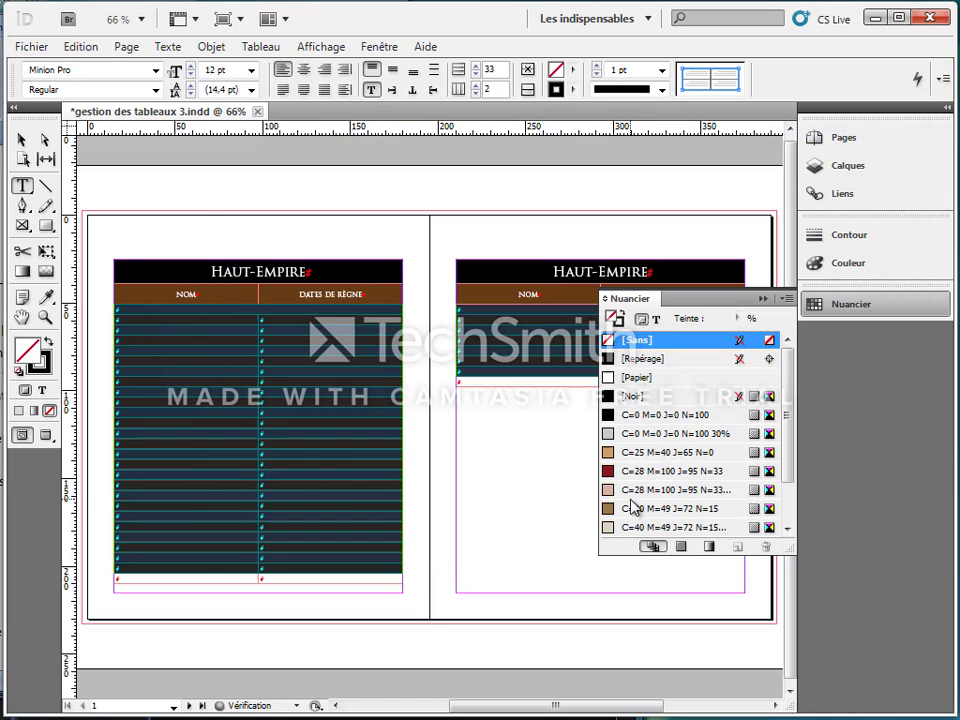
- Enter "annxe" in the second footer cell, set its font to Perpetua and center it horizontally and vertically
{"action": "left_click", "coordinate": [289, 440]}
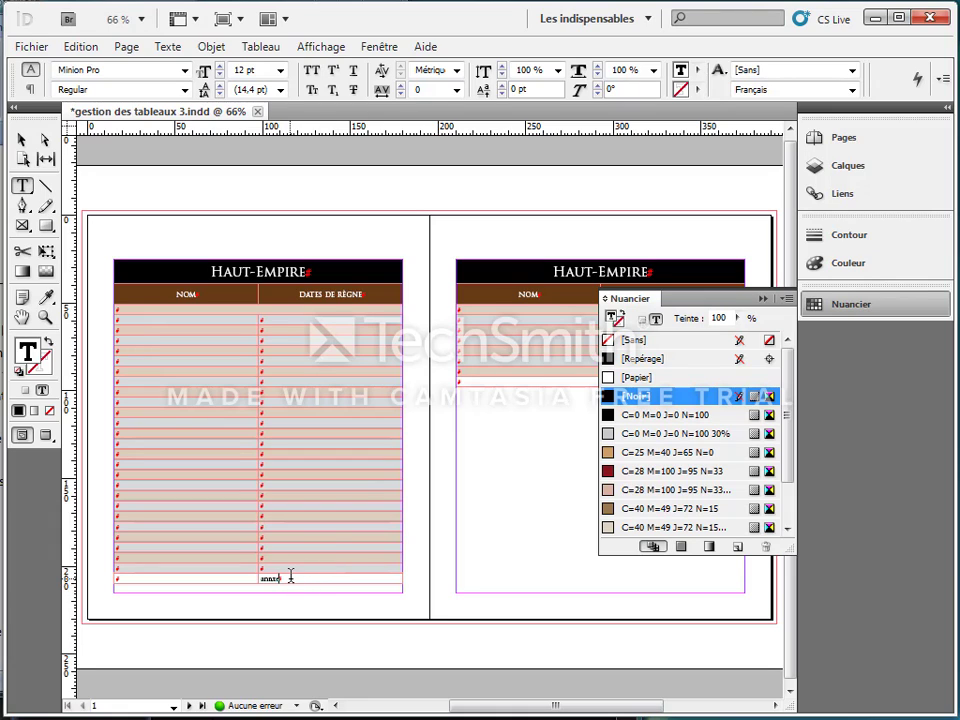
{"action": "left_click_drag", "start_coordinate": [291, 577], "coordinate": [264, 572]}
{"action": "key", "text": "Escape"}
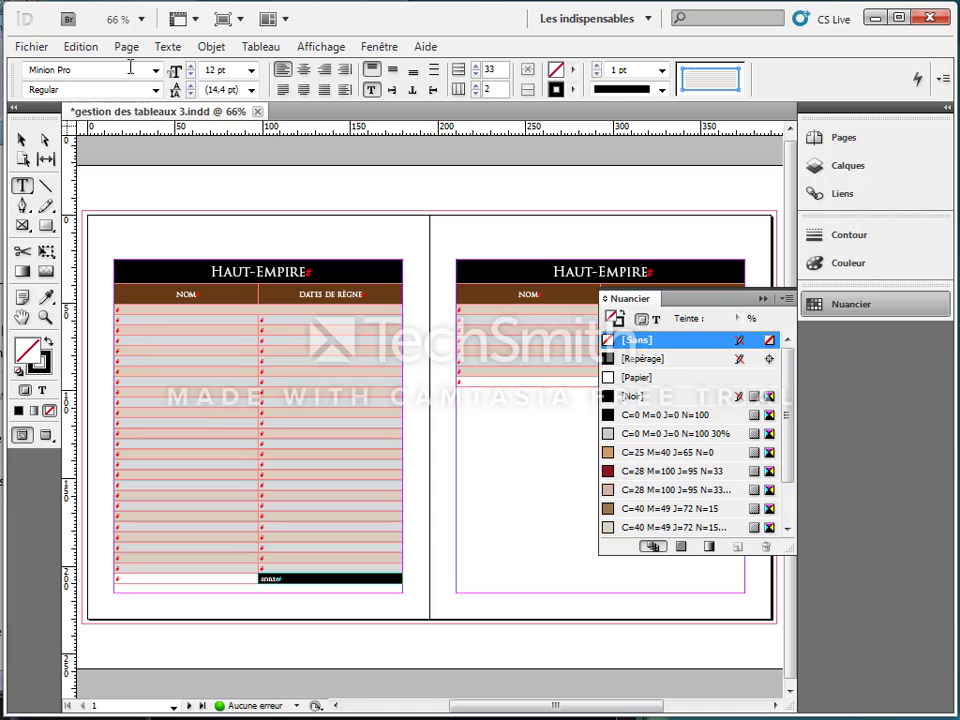
{"action": "left_click_drag", "start_coordinate": [130, 67], "coordinate": [14, 57]}
{"action": "type", "text": "Perpetua"}
{"action": "key", "text": "Return"}
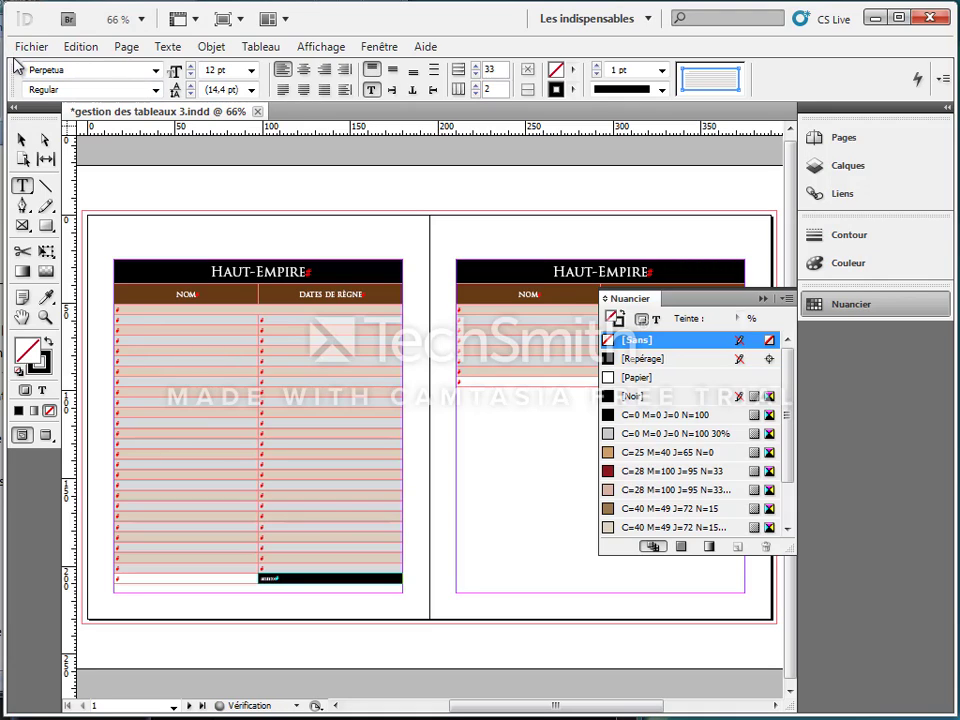
{"action": "left_click", "coordinate": [304, 72]}
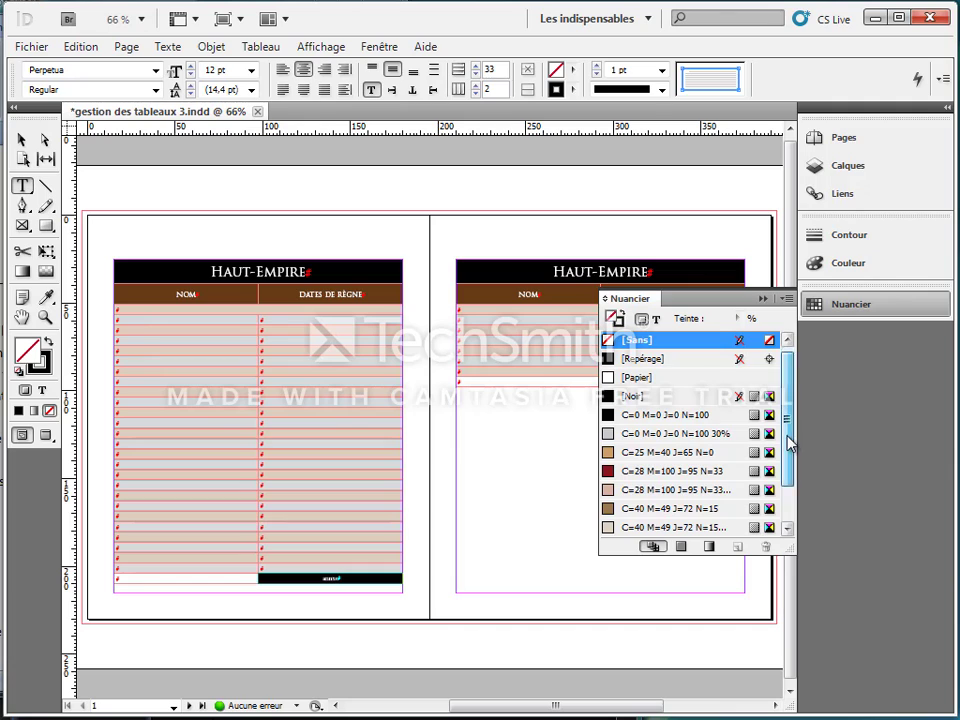
- Fill the second footer cell with swatch C=40 M=70 J=100 N=50 and color its text with C=0 M=0 J=0 N=0
{"action": "left_click_drag", "start_coordinate": [789, 439], "coordinate": [785, 480]}
{"action": "left_click", "coordinate": [630, 489]}
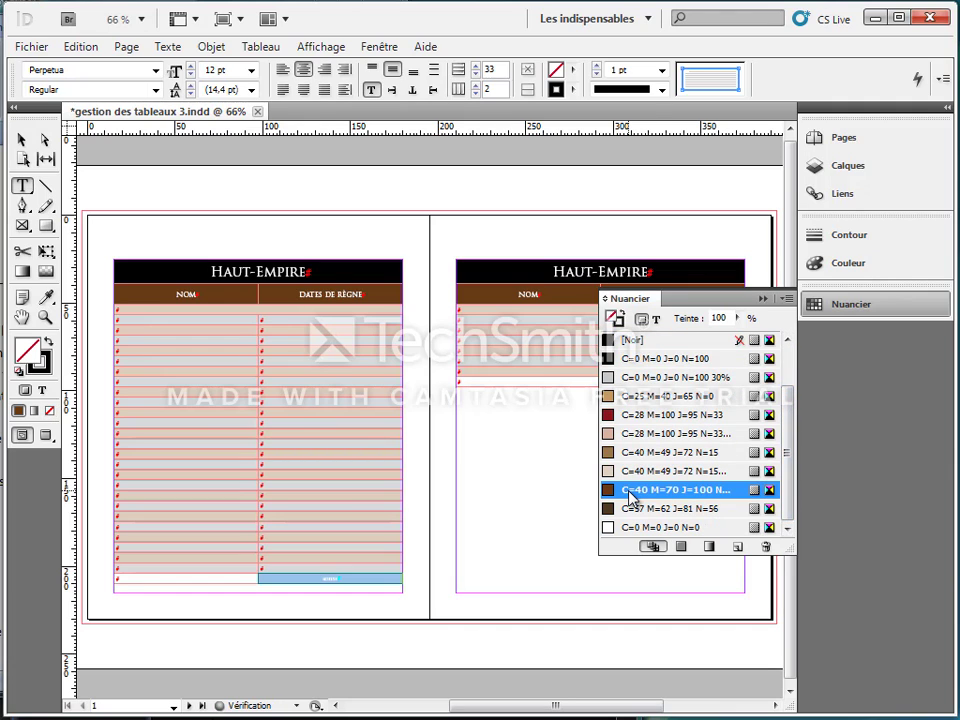
{"action": "left_click", "coordinate": [656, 319]}
{"action": "left_click", "coordinate": [670, 527]}
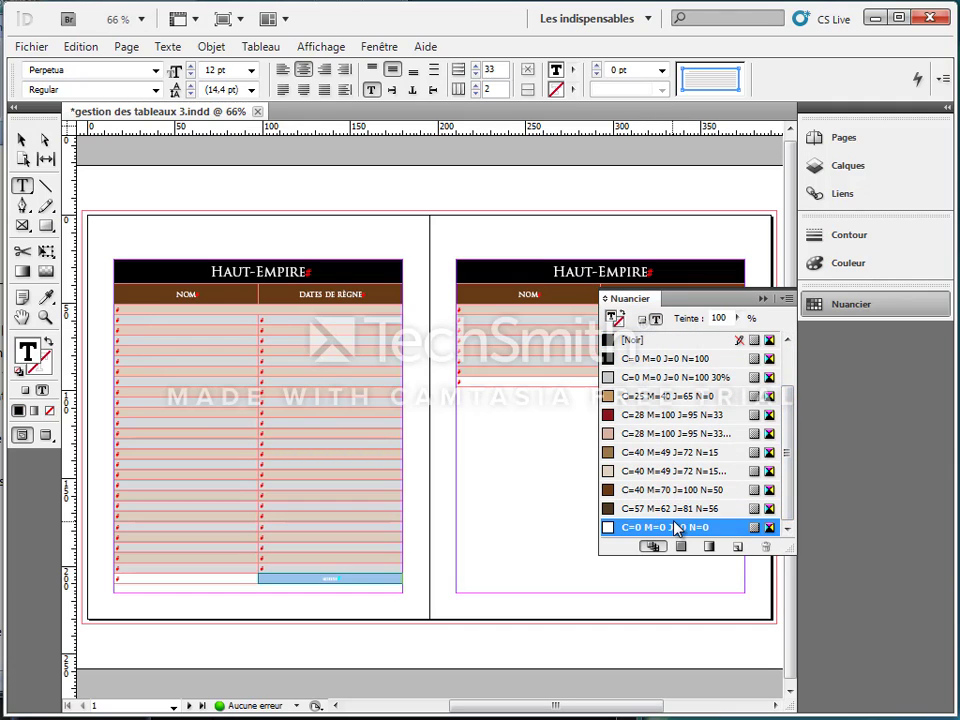
- Increase the footer text size to 17 pt and collapse the swatches
{"action": "left_click", "coordinate": [191, 66]}
{"action": "left_click", "coordinate": [191, 66]}
{"action": "left_click", "coordinate": [191, 66]}
{"action": "left_click", "coordinate": [191, 66]}
{"action": "left_click", "coordinate": [191, 66]}
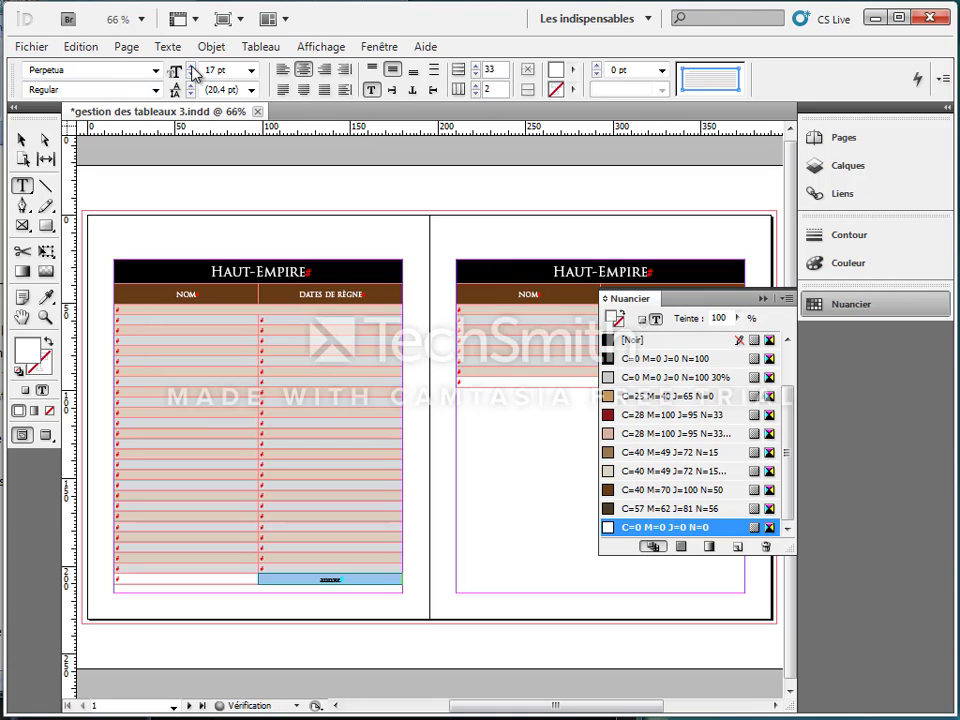
{"action": "left_click", "coordinate": [763, 298]}
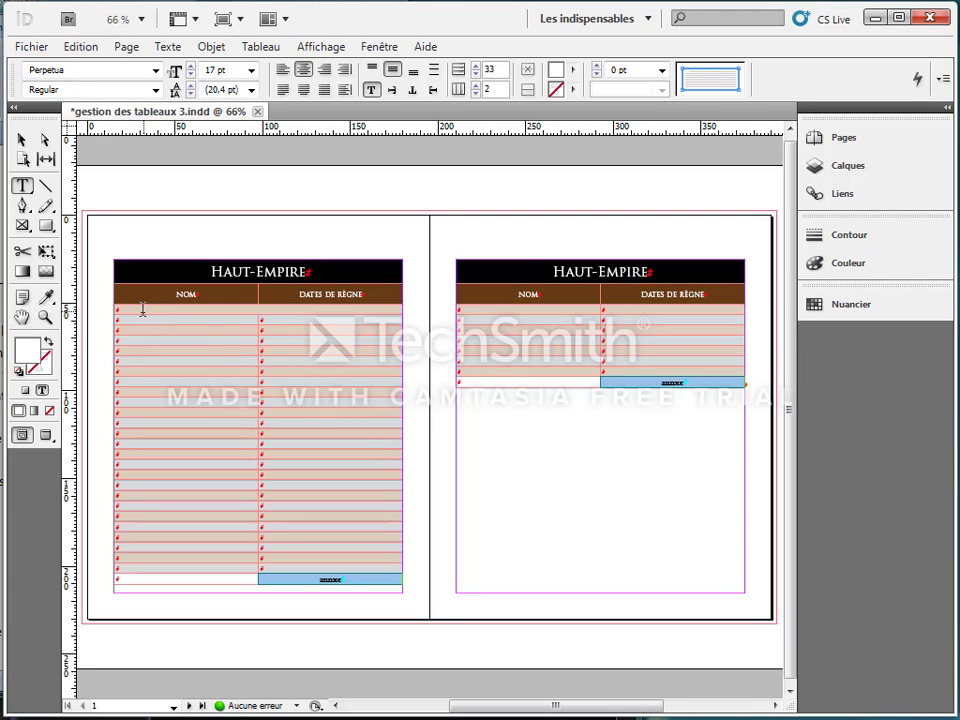
- Select all body rows across both pages and set their alternating row stroke pattern to Une ligne sur deux
{"action": "left_click_drag", "start_coordinate": [142, 309], "coordinate": [615, 366]}
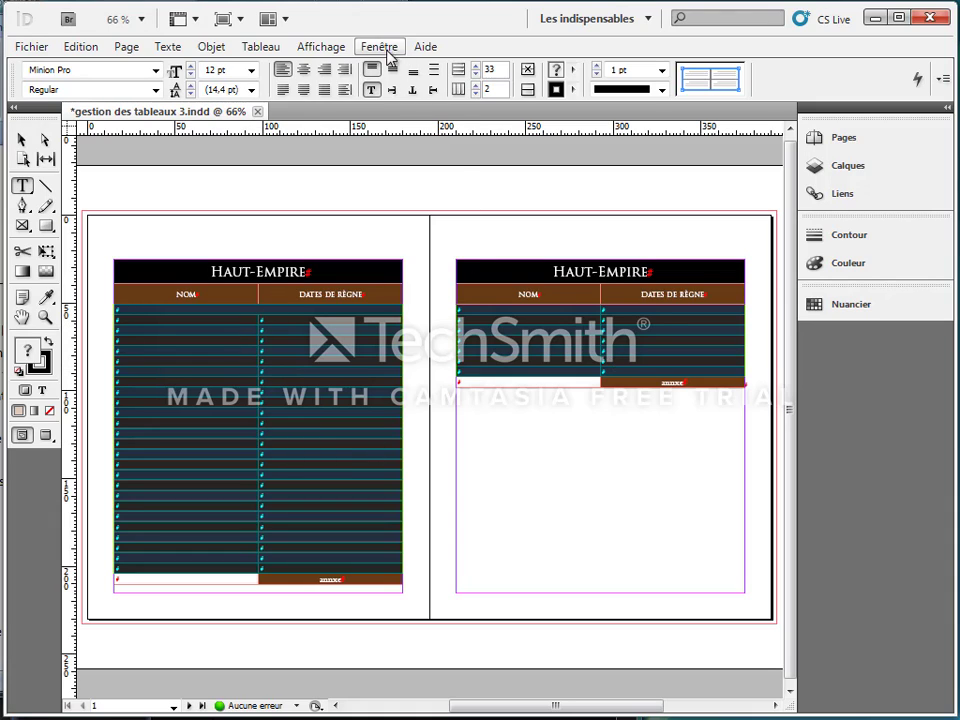
{"action": "left_click", "coordinate": [262, 48]}
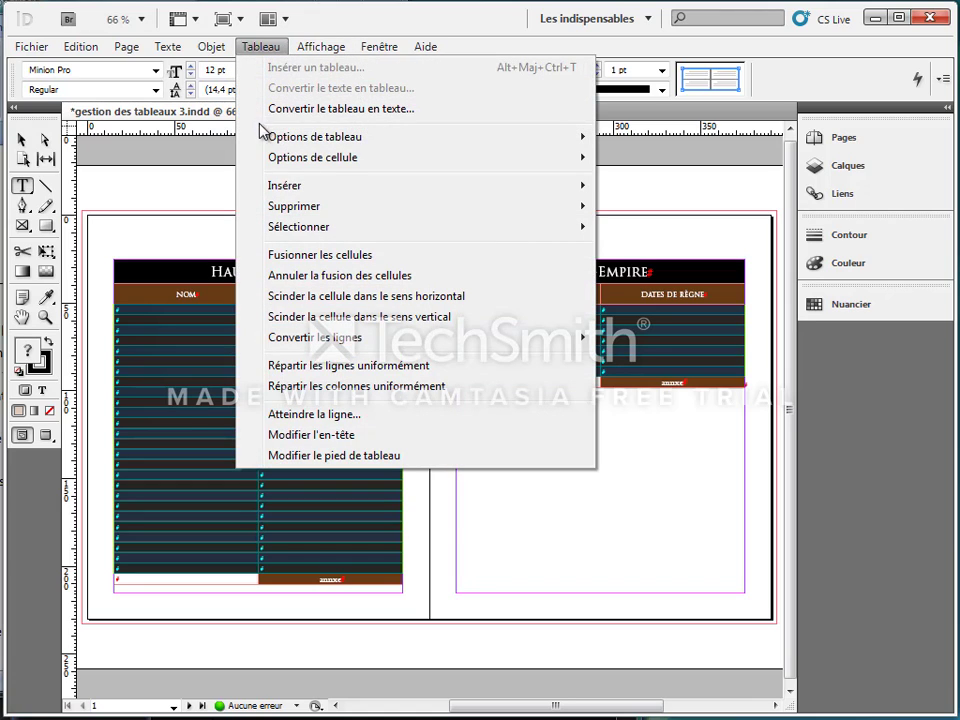
{"action": "mouse_move", "coordinate": [273, 145]}
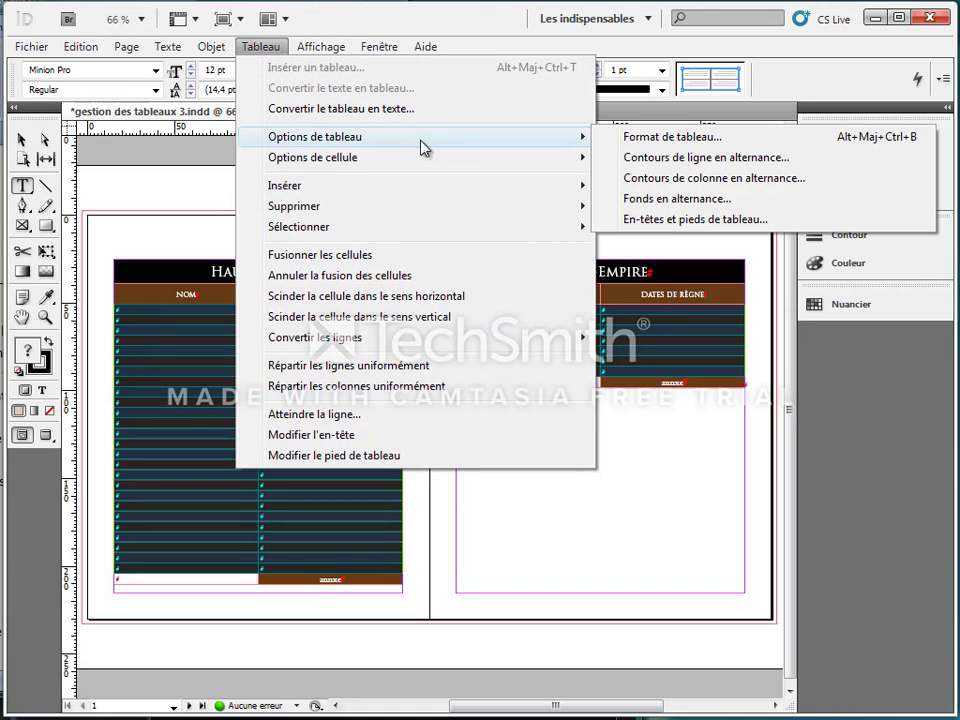
{"action": "left_click", "coordinate": [659, 160]}
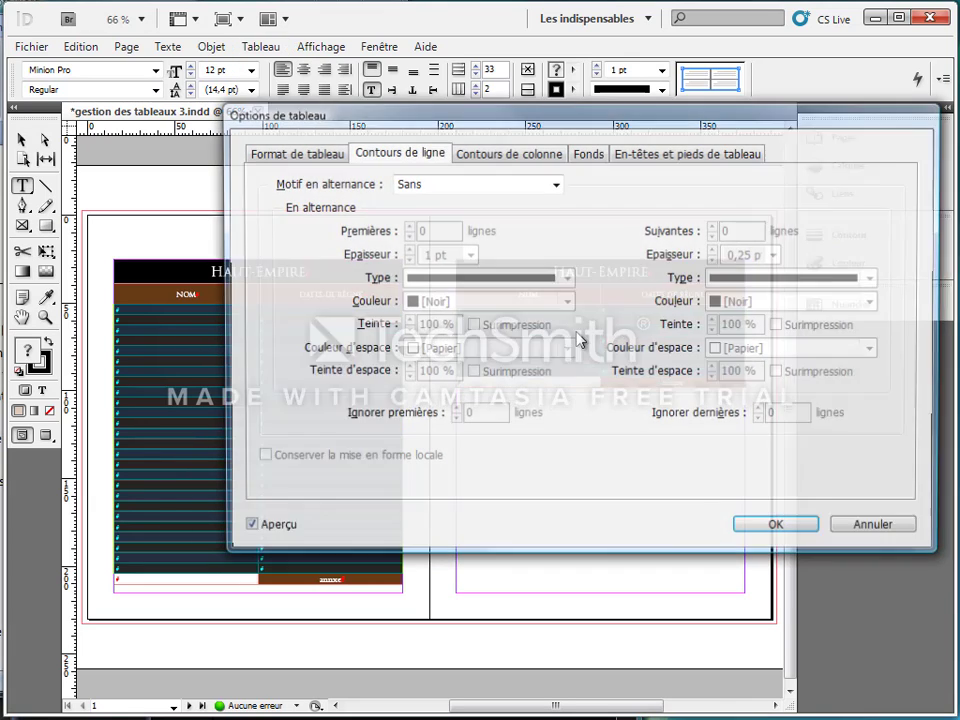
{"action": "left_click_drag", "start_coordinate": [549, 127], "coordinate": [580, 114]}
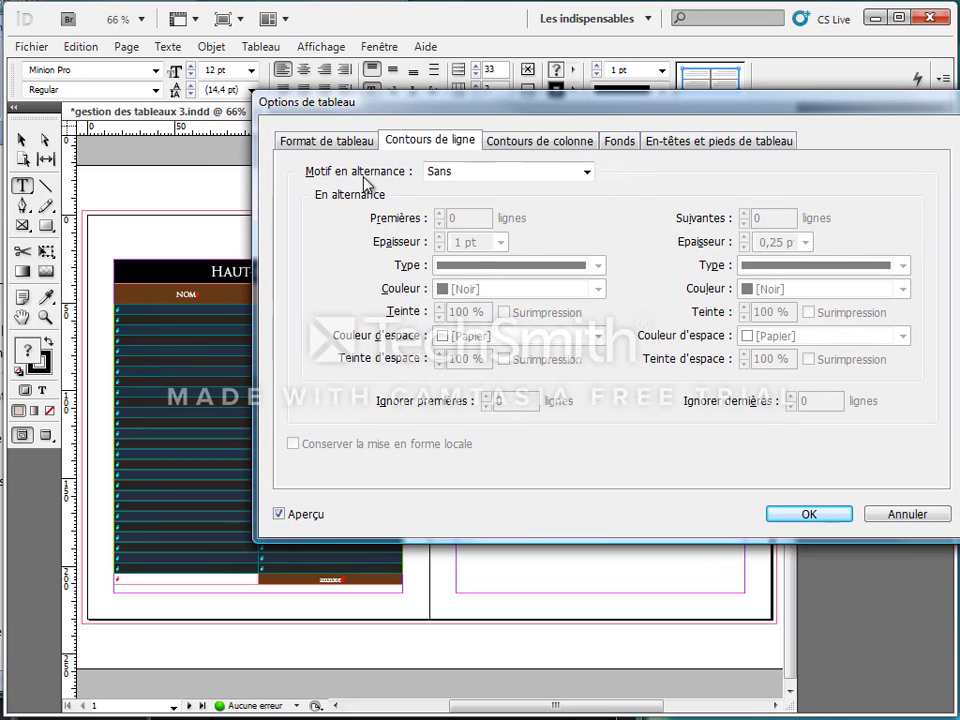
{"action": "left_click", "coordinate": [586, 172]}
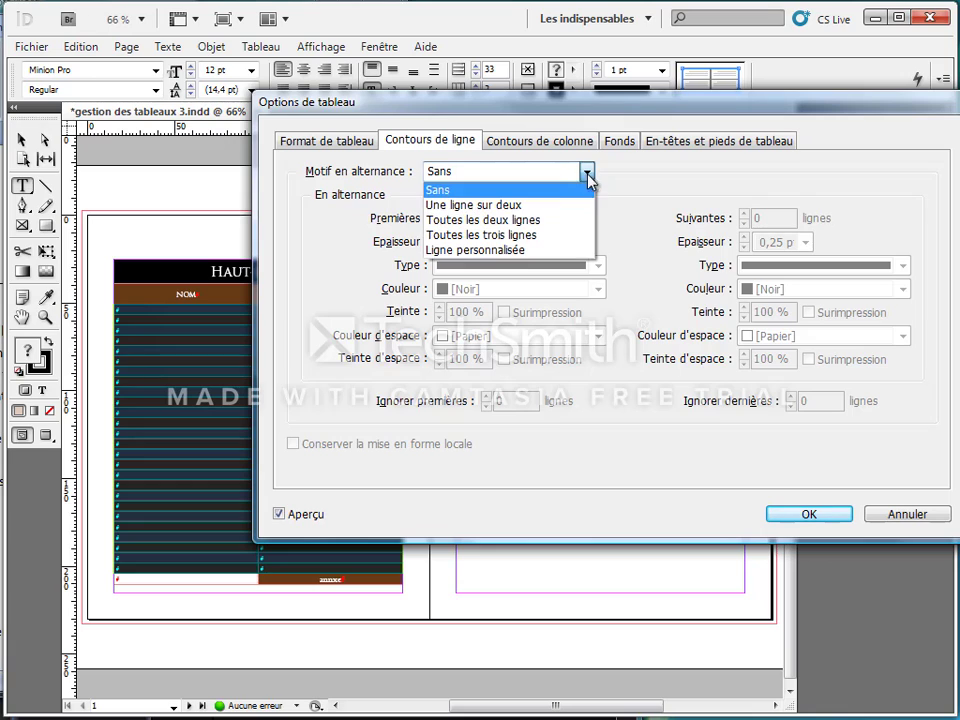
{"action": "left_click", "coordinate": [497, 207]}
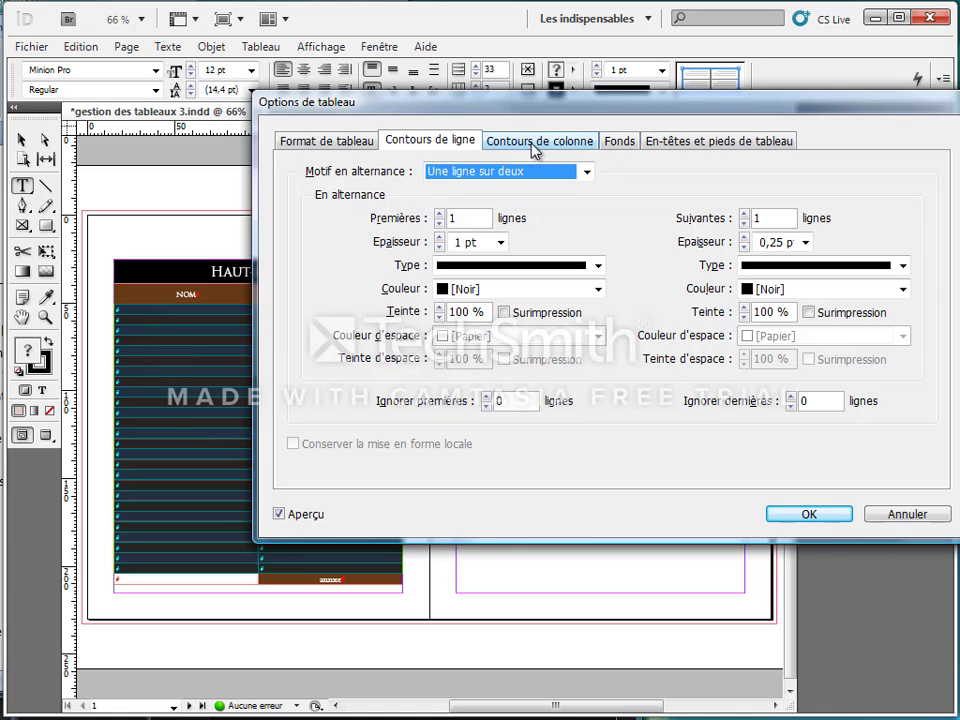
- Set the first alternating row strokes to 4 pt thick with color C=40 M=70 J=100 N=50
{"action": "left_click", "coordinate": [440, 238]}
{"action": "left_click", "coordinate": [440, 238]}
{"action": "left_click", "coordinate": [440, 238]}
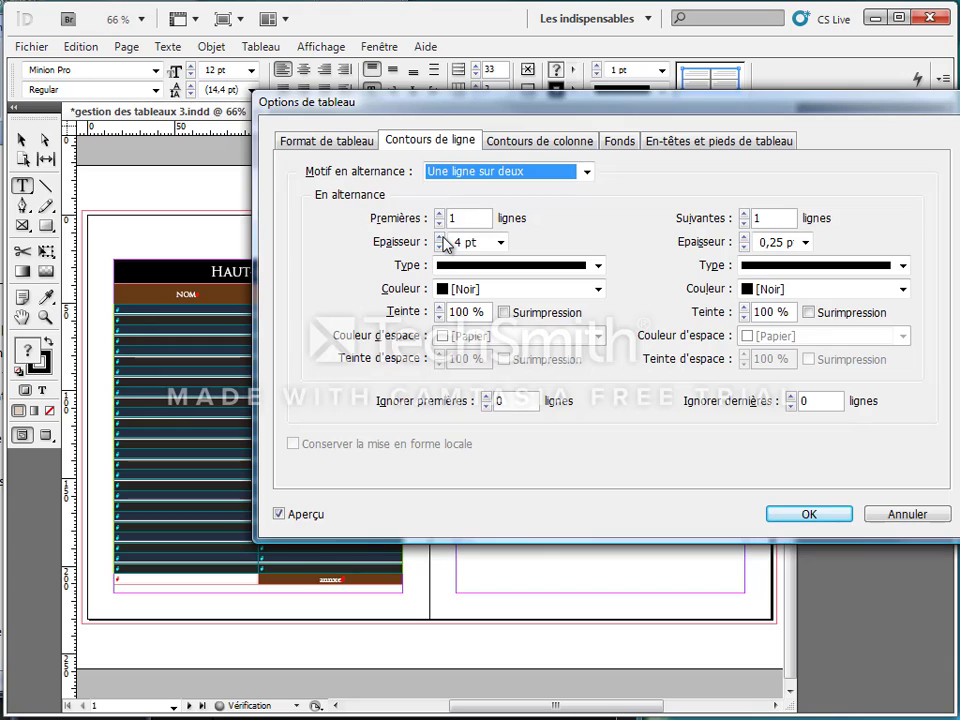
{"action": "left_click", "coordinate": [598, 289]}
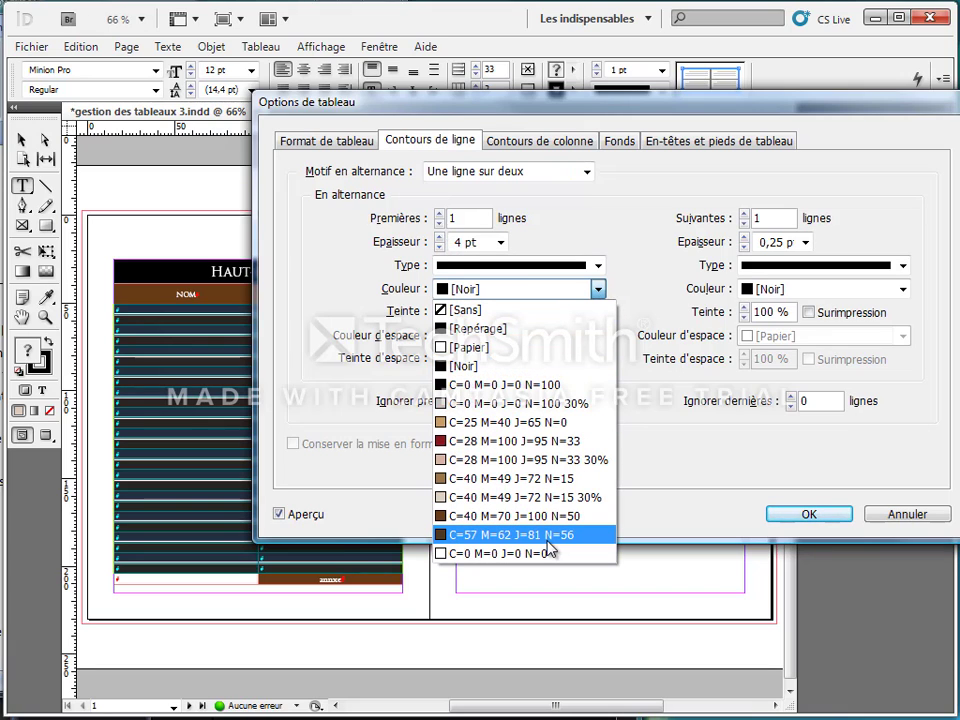
{"action": "left_click", "coordinate": [549, 517]}
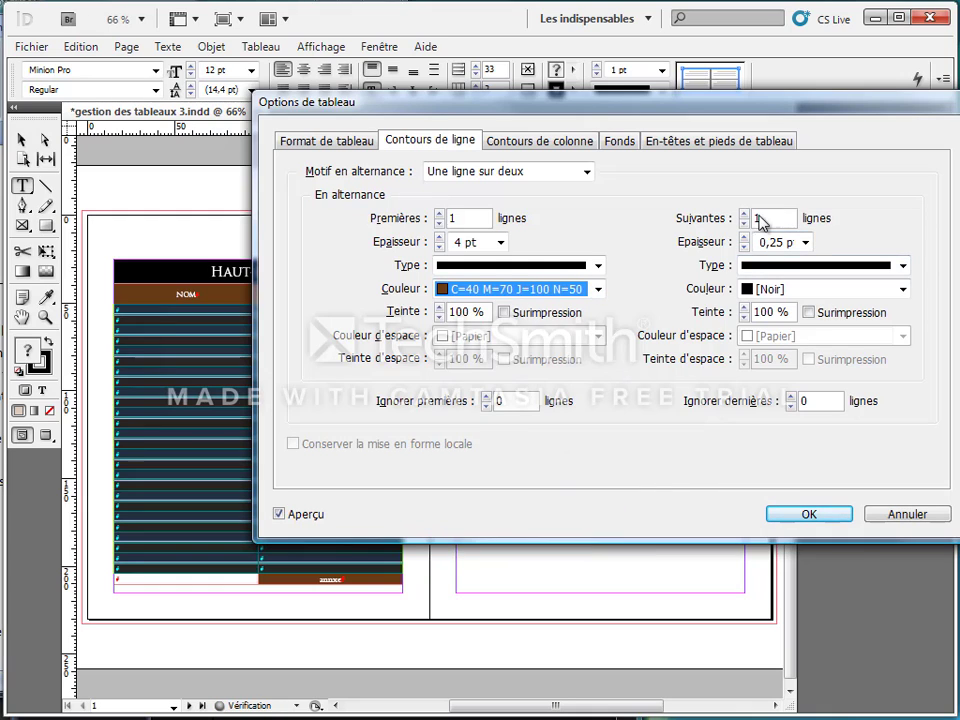
- Color the next alternating row strokes with C=0 M=0 J=0 N=100, choose a heavier weight and apply the table options
{"action": "left_click", "coordinate": [903, 289]}
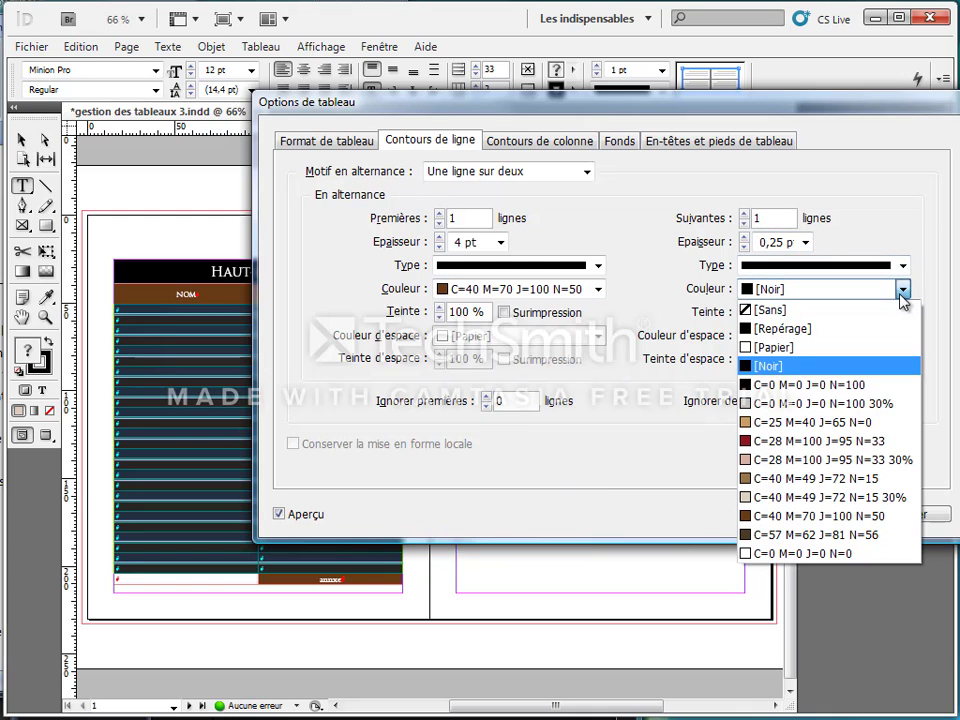
{"action": "left_click", "coordinate": [851, 385]}
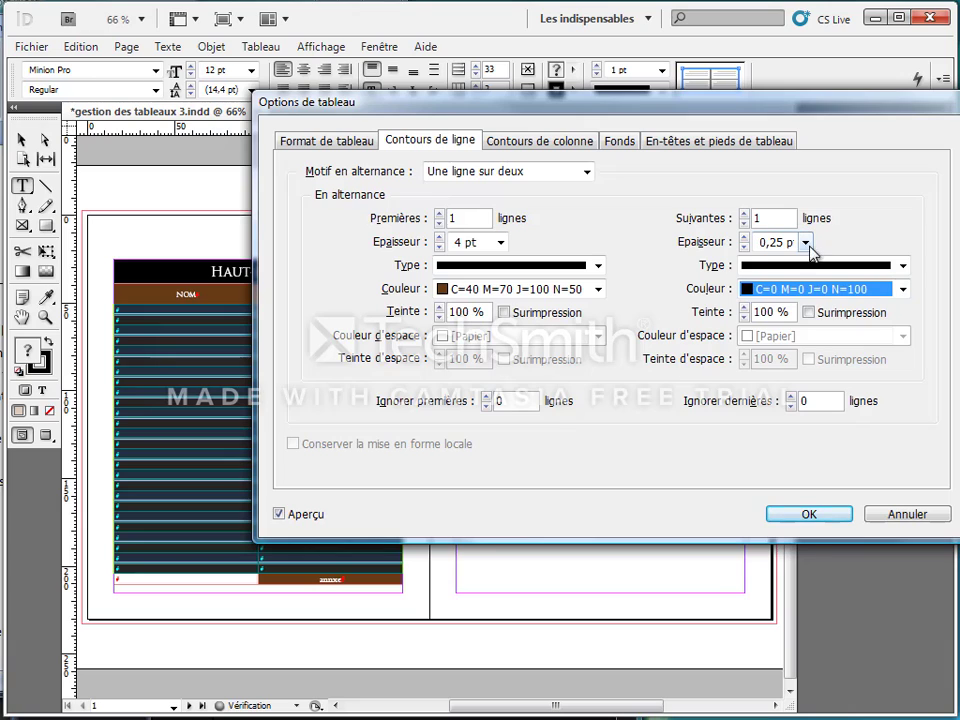
{"action": "left_click", "coordinate": [805, 243]}
{"action": "left_click", "coordinate": [784, 365]}
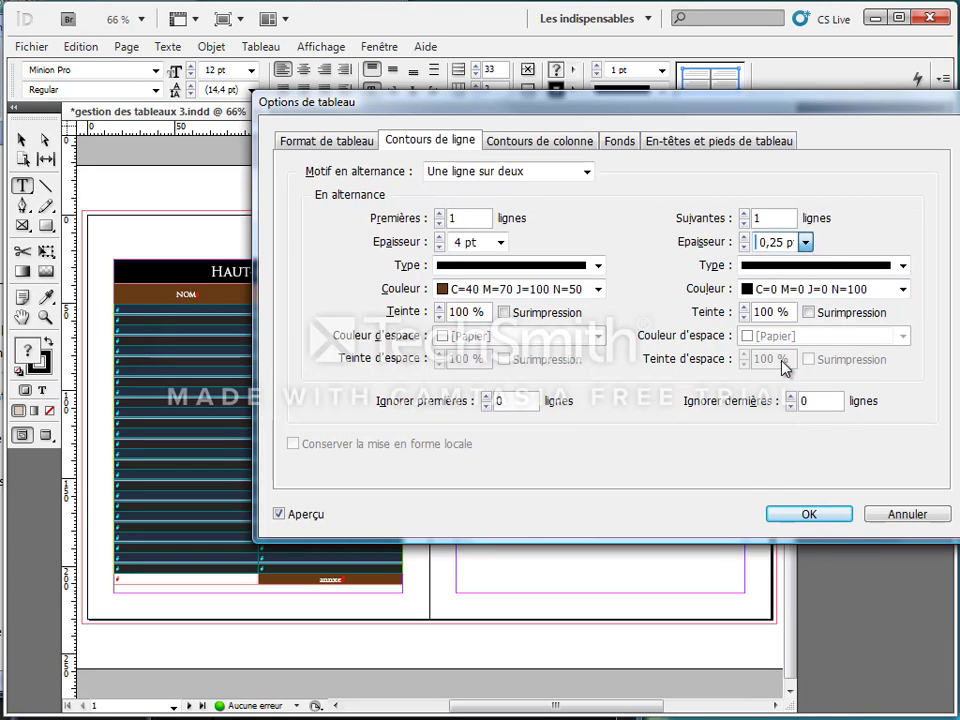
{"action": "left_click", "coordinate": [810, 514]}
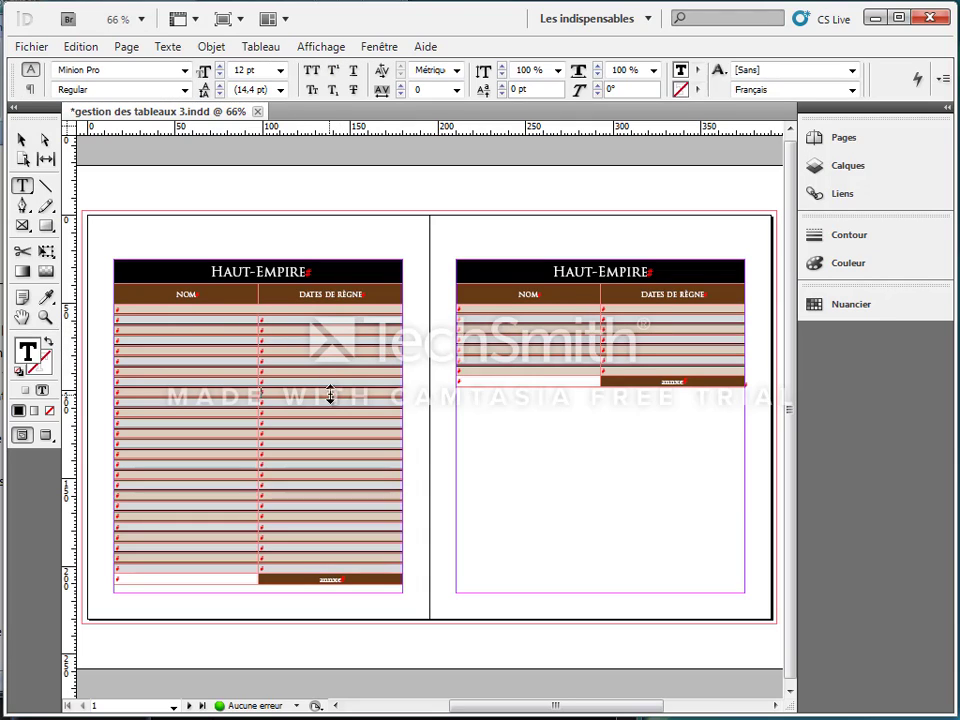
- Preview the spread without guides and frame edges to check the row strokes, and return to the normal view
{"action": "left_click", "coordinate": [21, 139]}
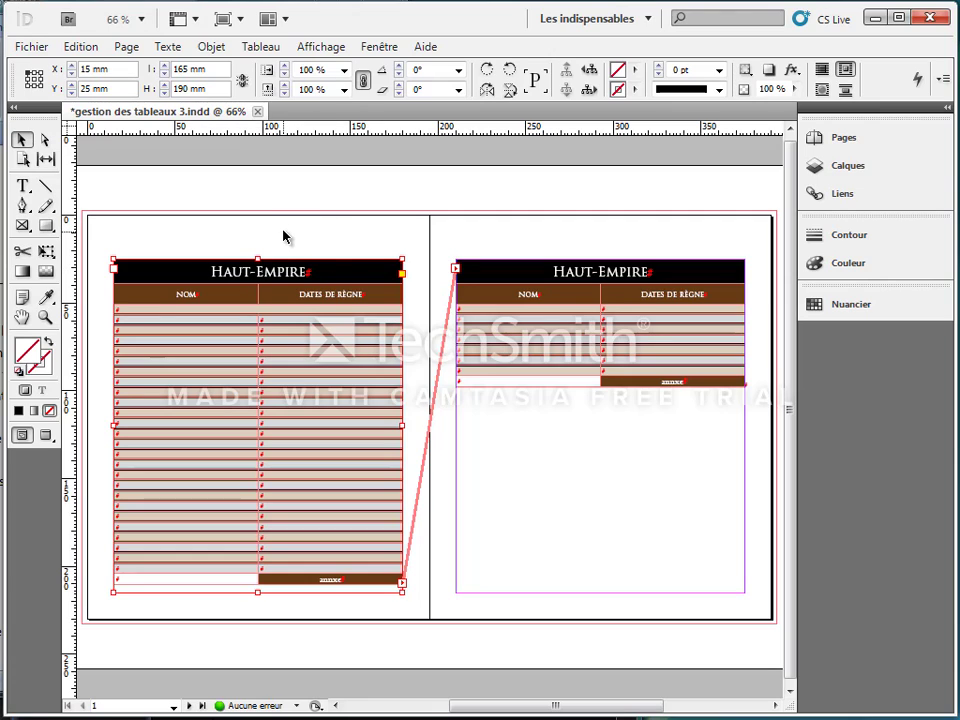
{"action": "key", "text": "w"}
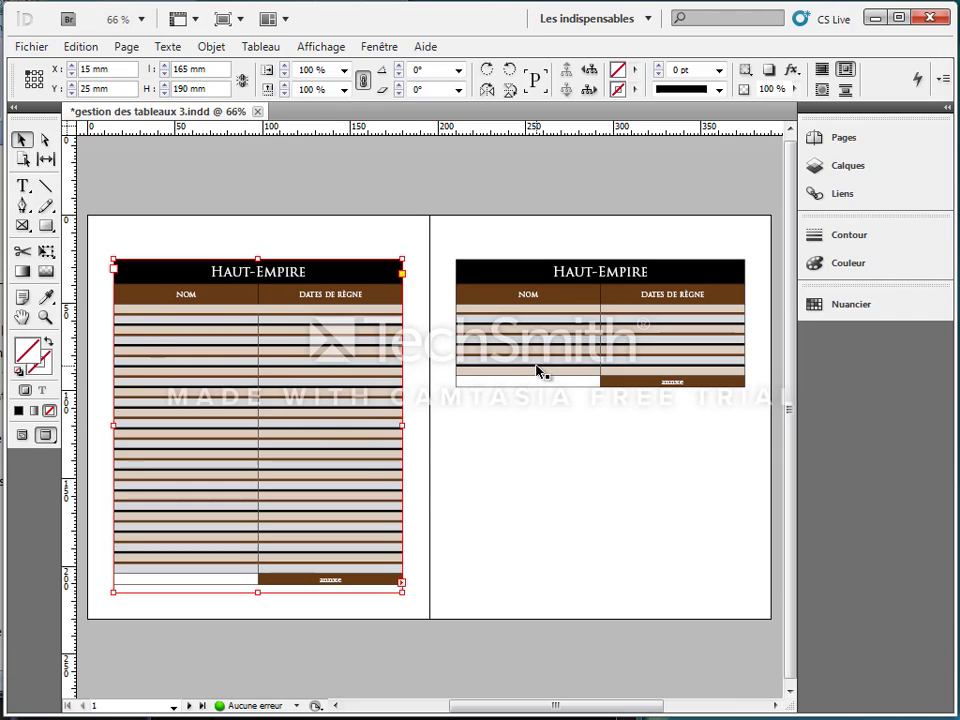
{"action": "key", "text": "w"}
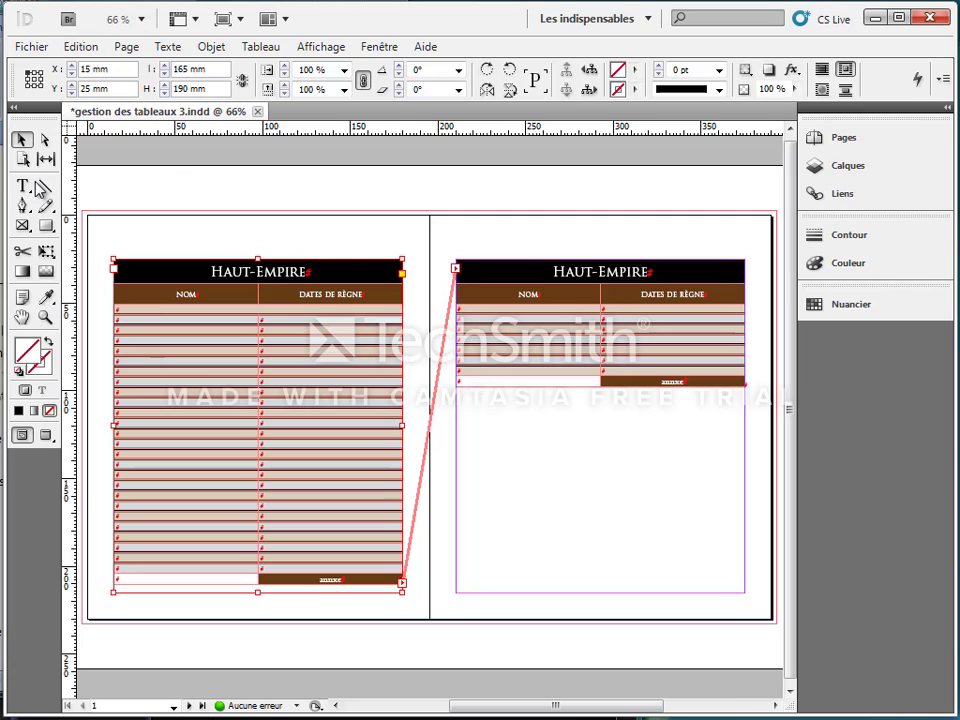
- Select the entire table across both pages and set all its outer and inner cell strokes to 0 pt
{"action": "key", "text": "t"}
{"action": "left_click", "coordinate": [233, 333]}
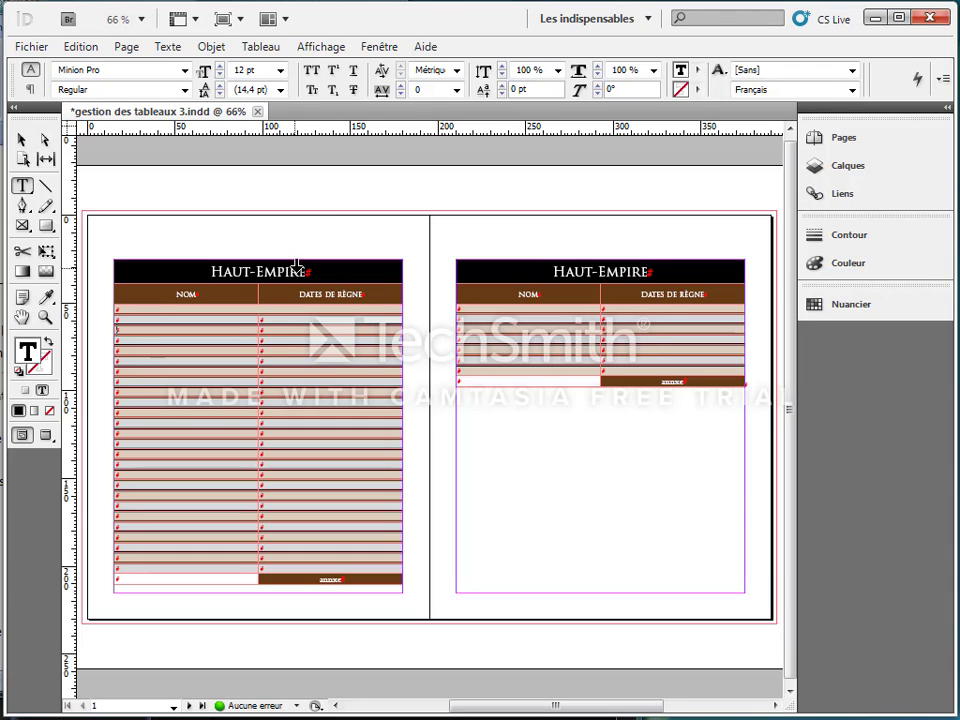
{"action": "left_click", "coordinate": [264, 49]}
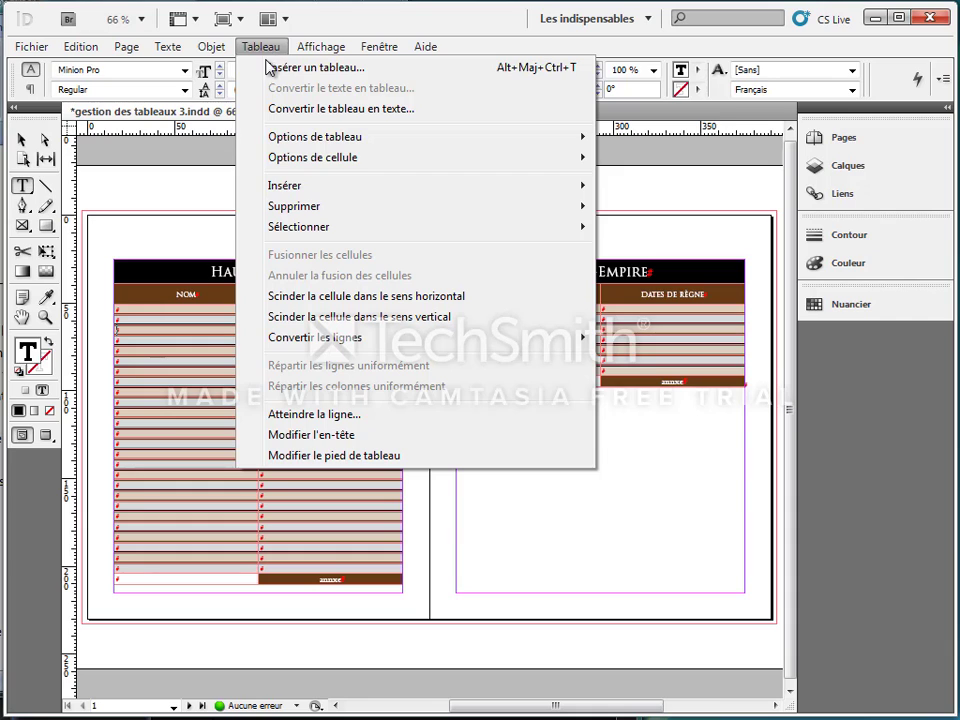
{"action": "mouse_move", "coordinate": [283, 230]}
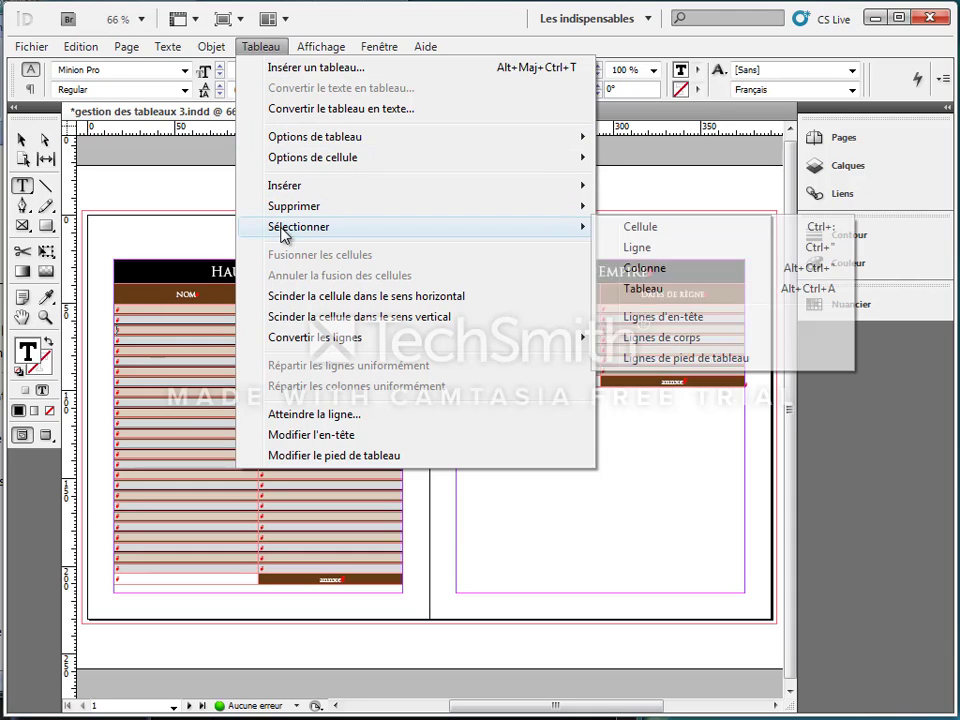
{"action": "left_click", "coordinate": [621, 289]}
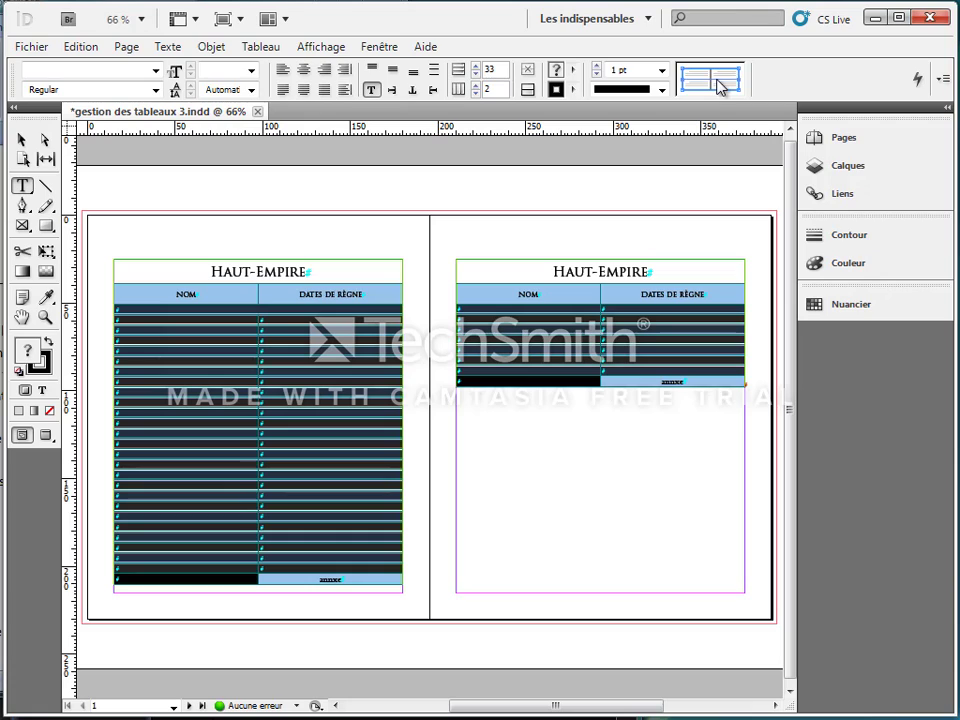
{"action": "left_click", "coordinate": [716, 84]}
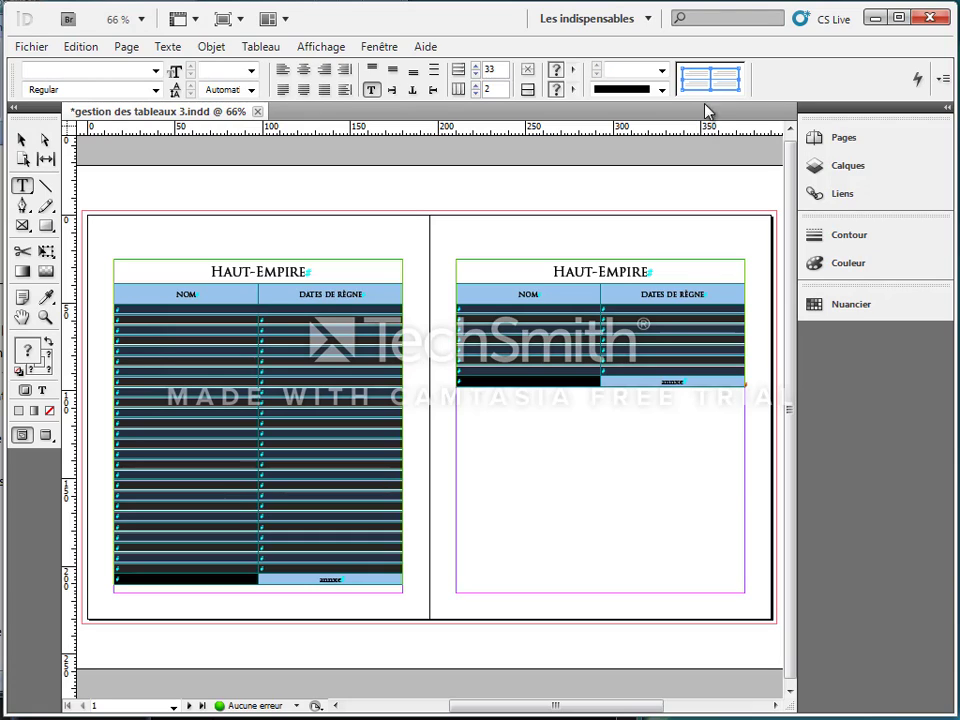
{"action": "left_click", "coordinate": [661, 70]}
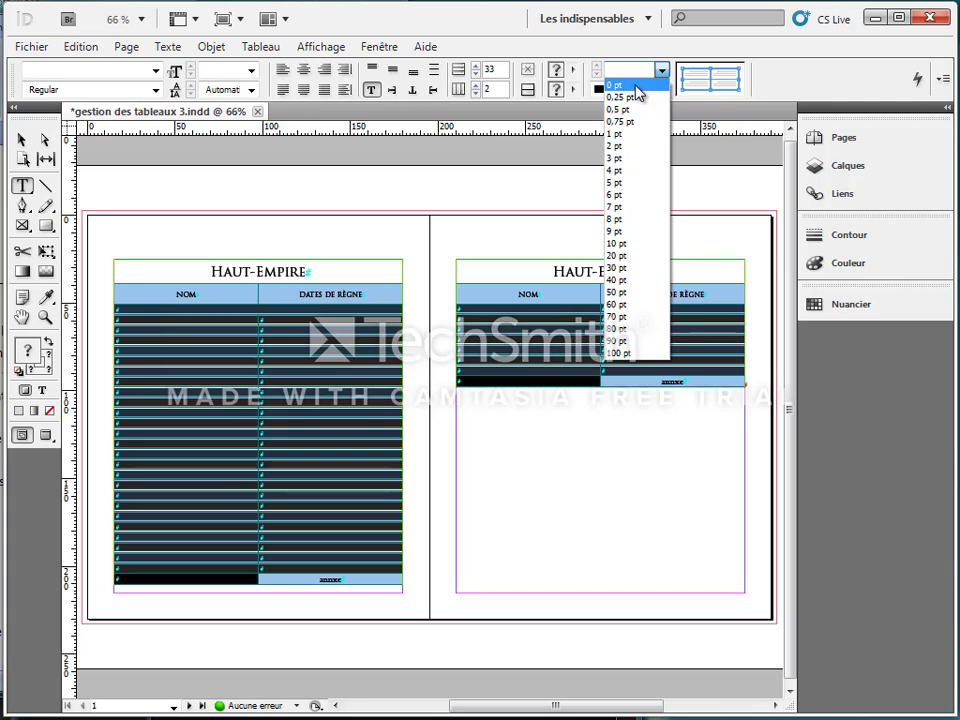
{"action": "left_click", "coordinate": [635, 87]}
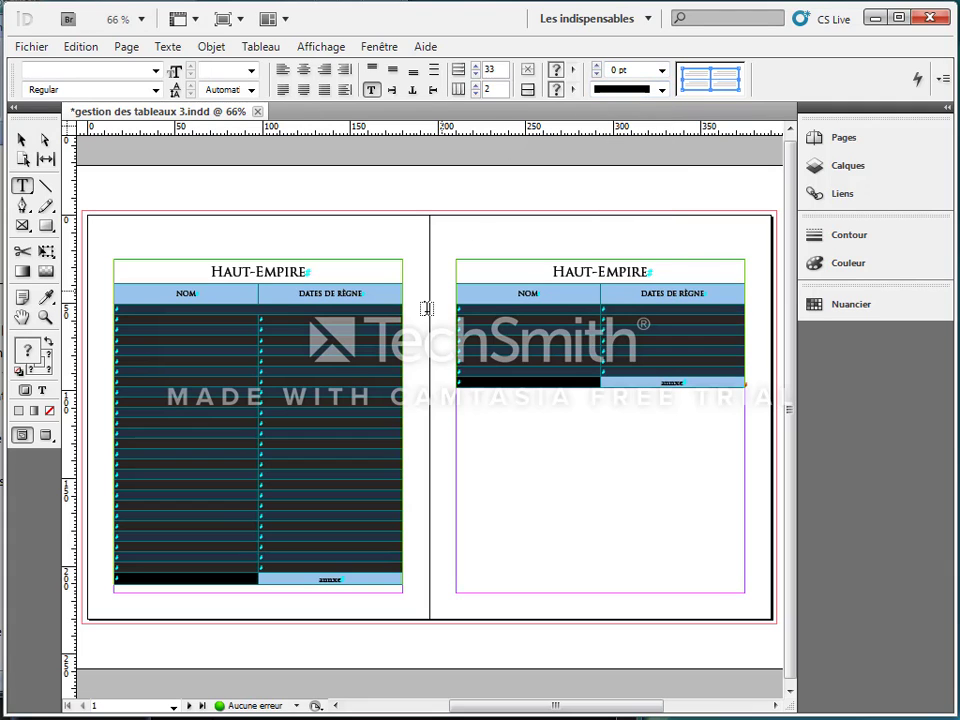
{"action": "left_click", "coordinate": [340, 398]}
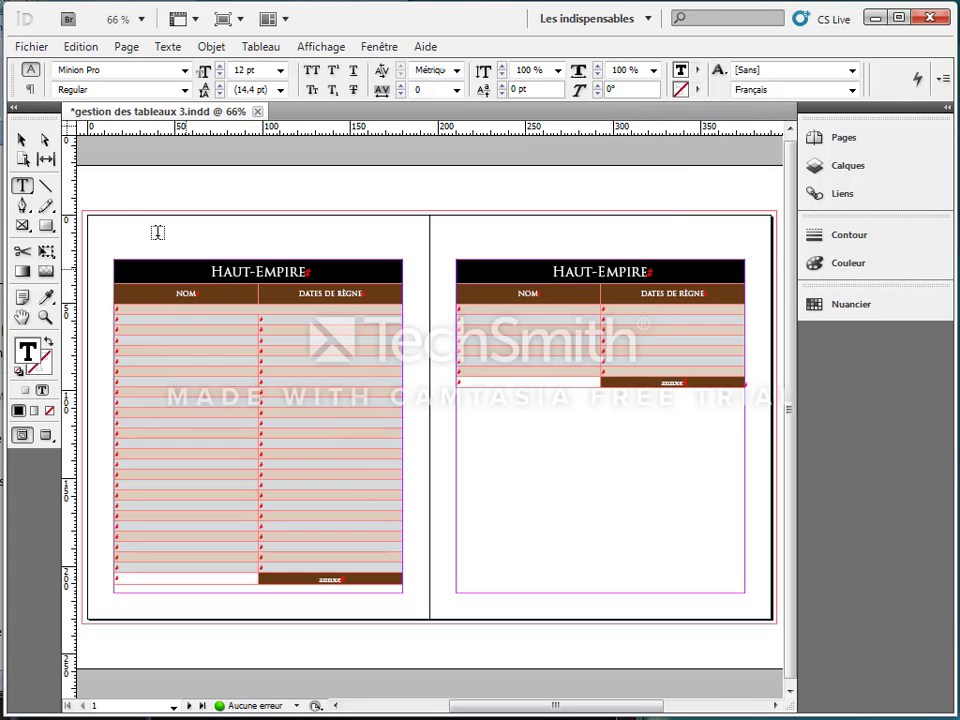
- Deselect everything and preview the spread without guides and frame edges to check the table without strokes
{"action": "left_click", "coordinate": [22, 140]}
{"action": "left_click", "coordinate": [211, 240]}
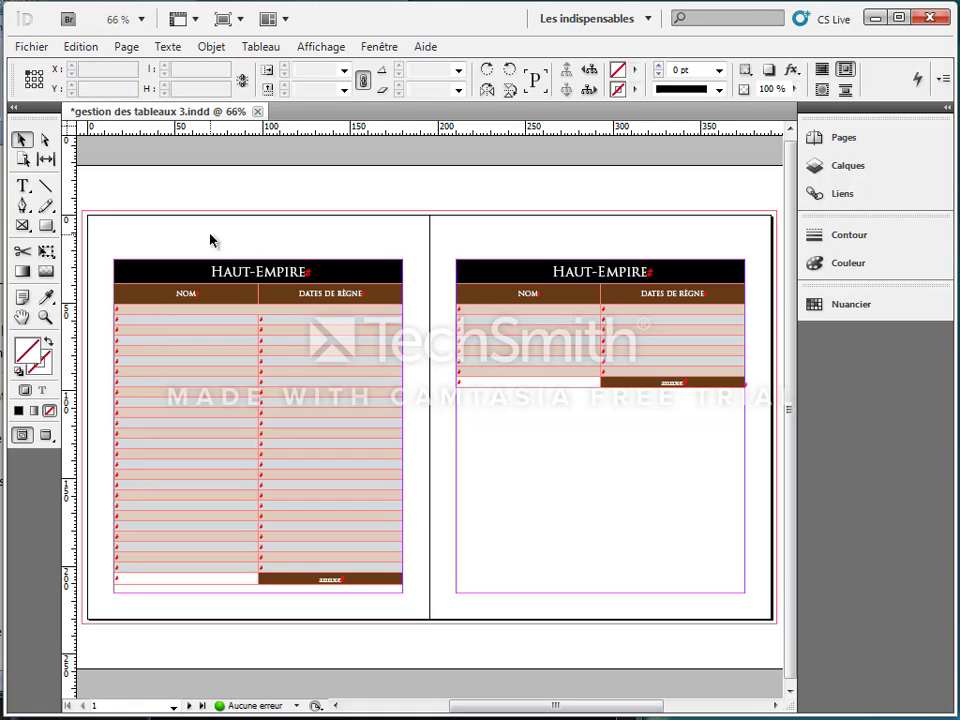
{"action": "key", "text": "w"}
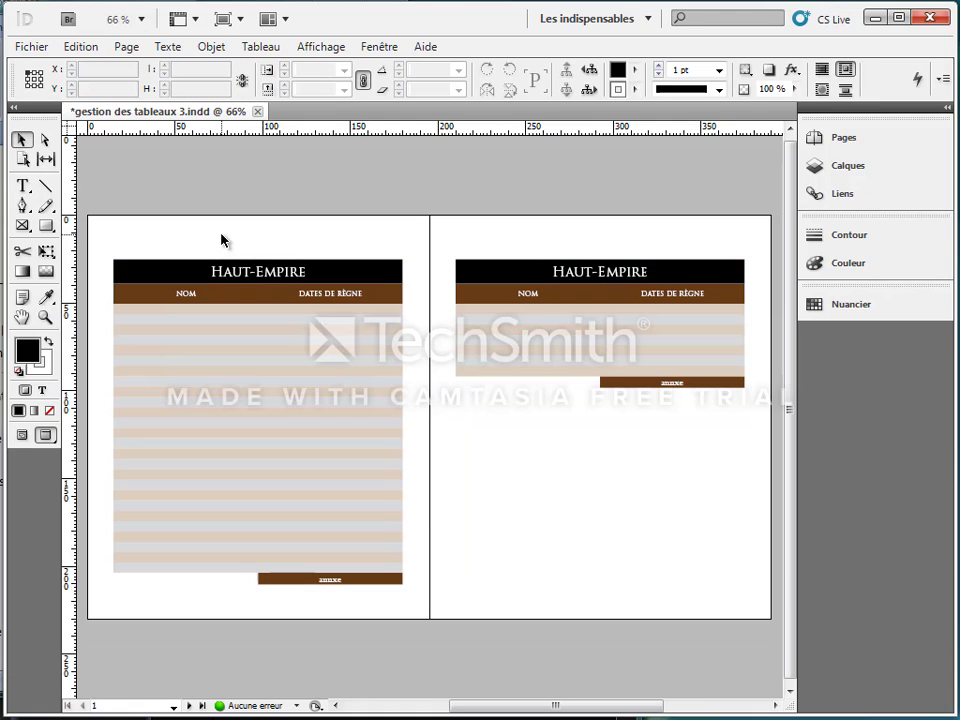